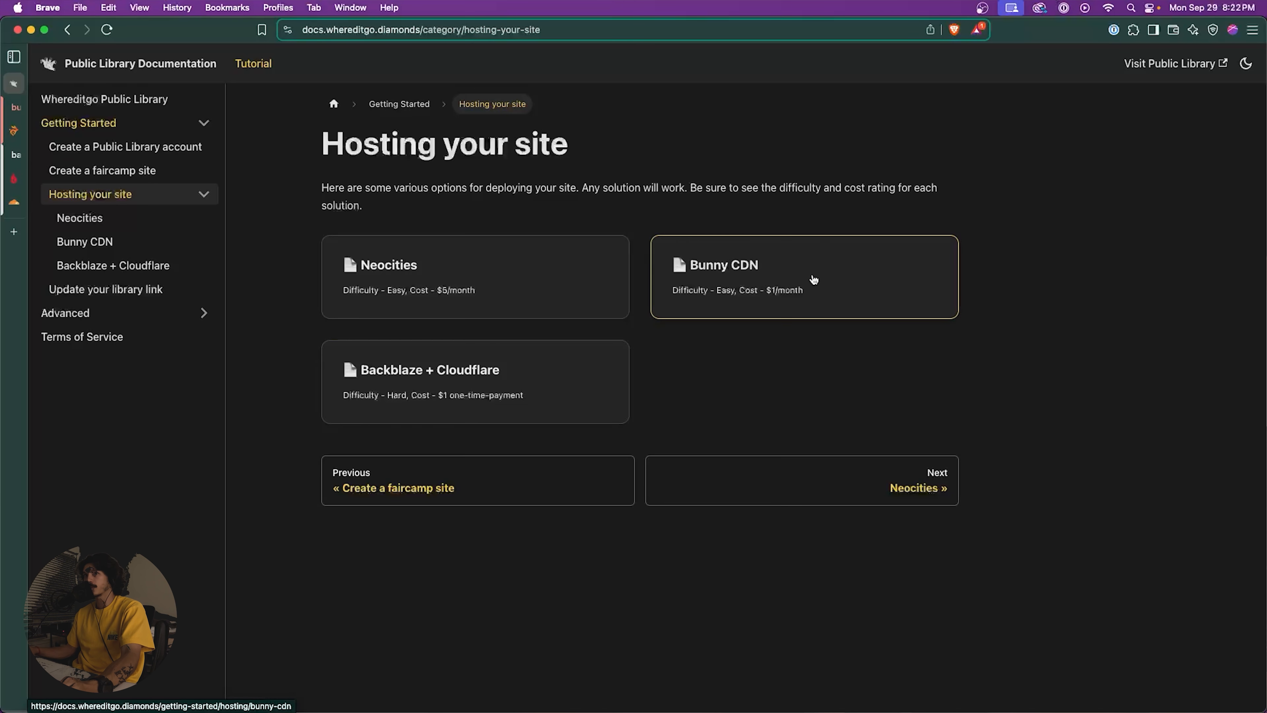
Open the Bunny CDN guide from the documentation's Hosting your site section
{"action": "left_click", "coordinate": [134, 66]}
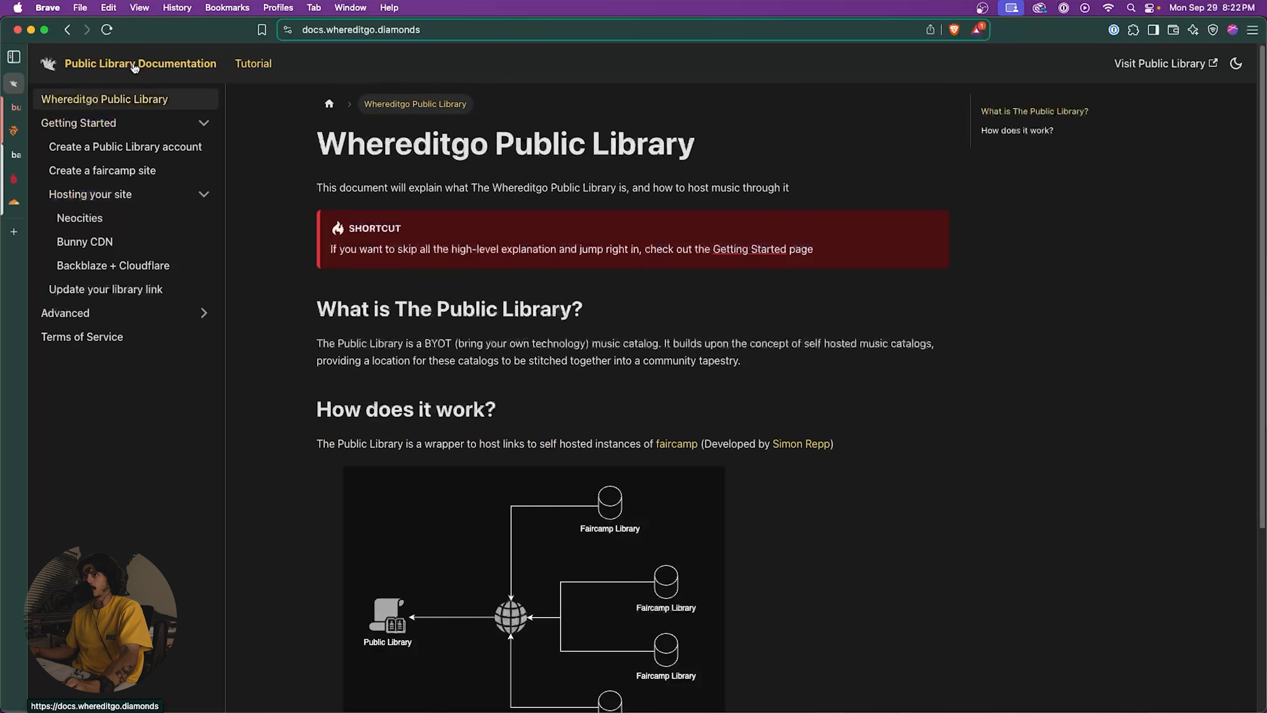
{"action": "left_click", "coordinate": [469, 31]}
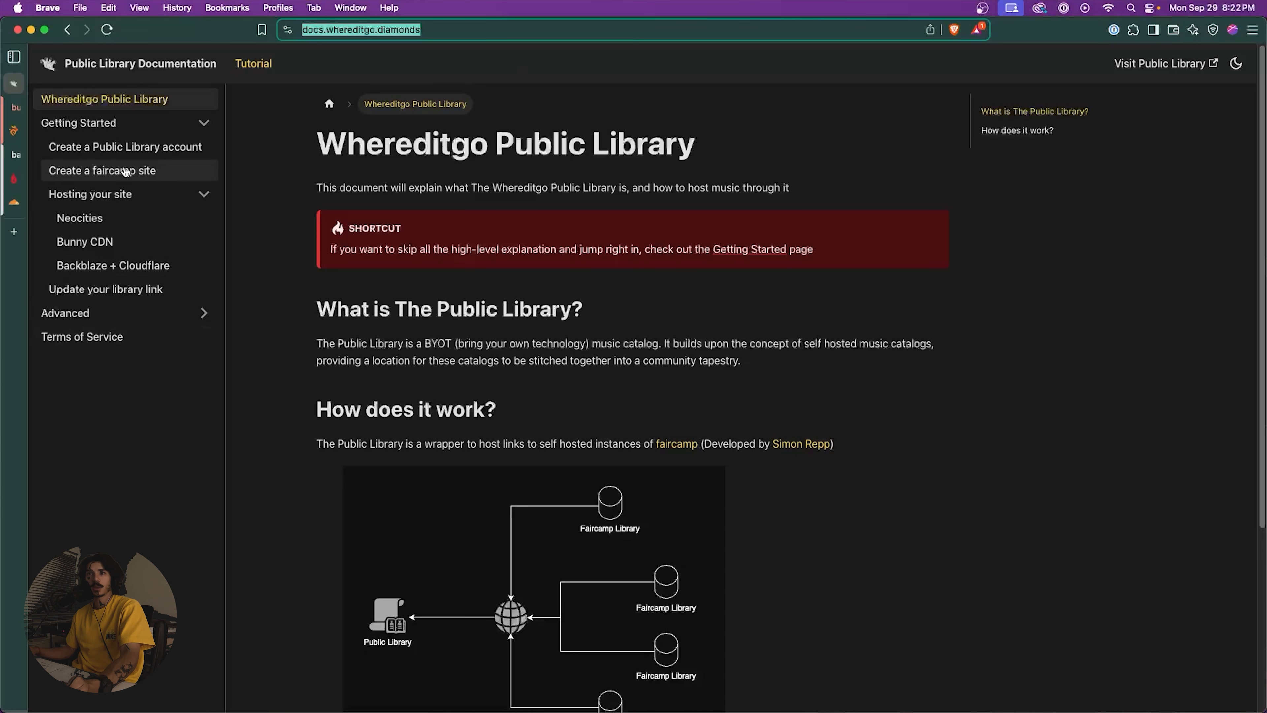
{"action": "left_click", "coordinate": [186, 197]}
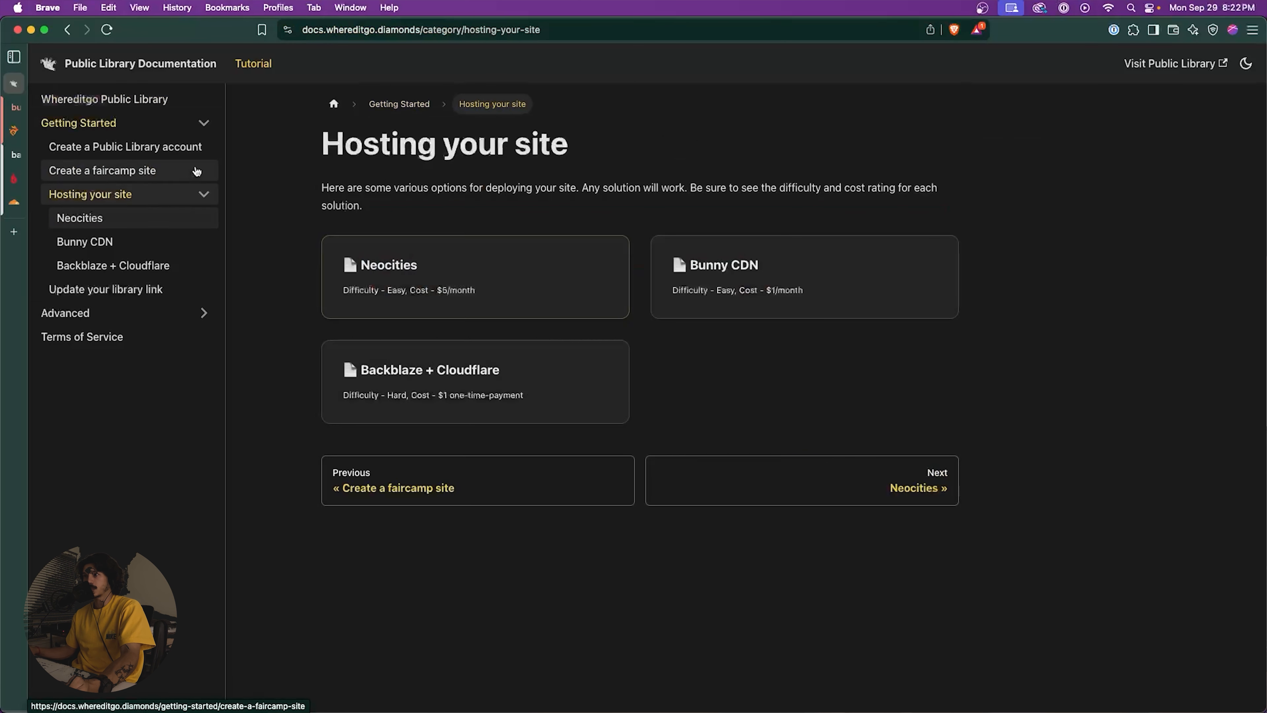
{"action": "left_click", "coordinate": [834, 289]}
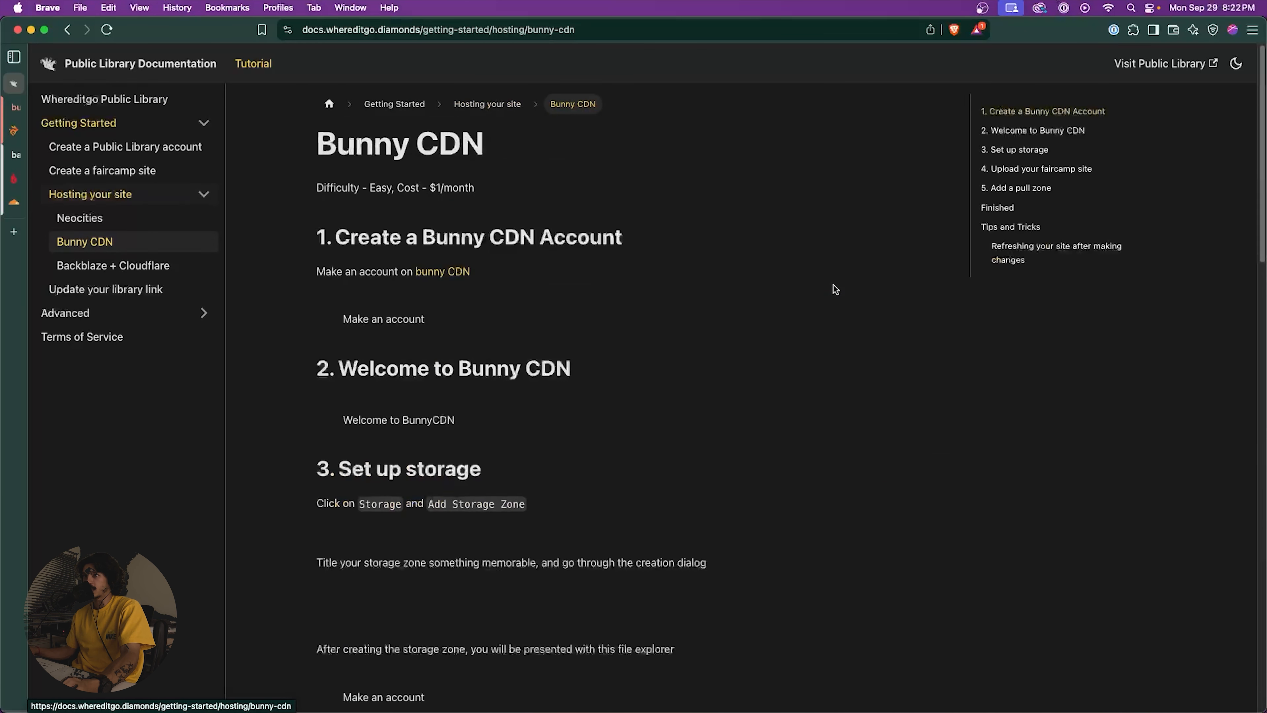
Follow the guide's account link to the bunny.net website and log in to the account dashboard
{"action": "scroll", "coordinate": [520, 330], "scroll_direction": "down", "scroll_amount": 1}
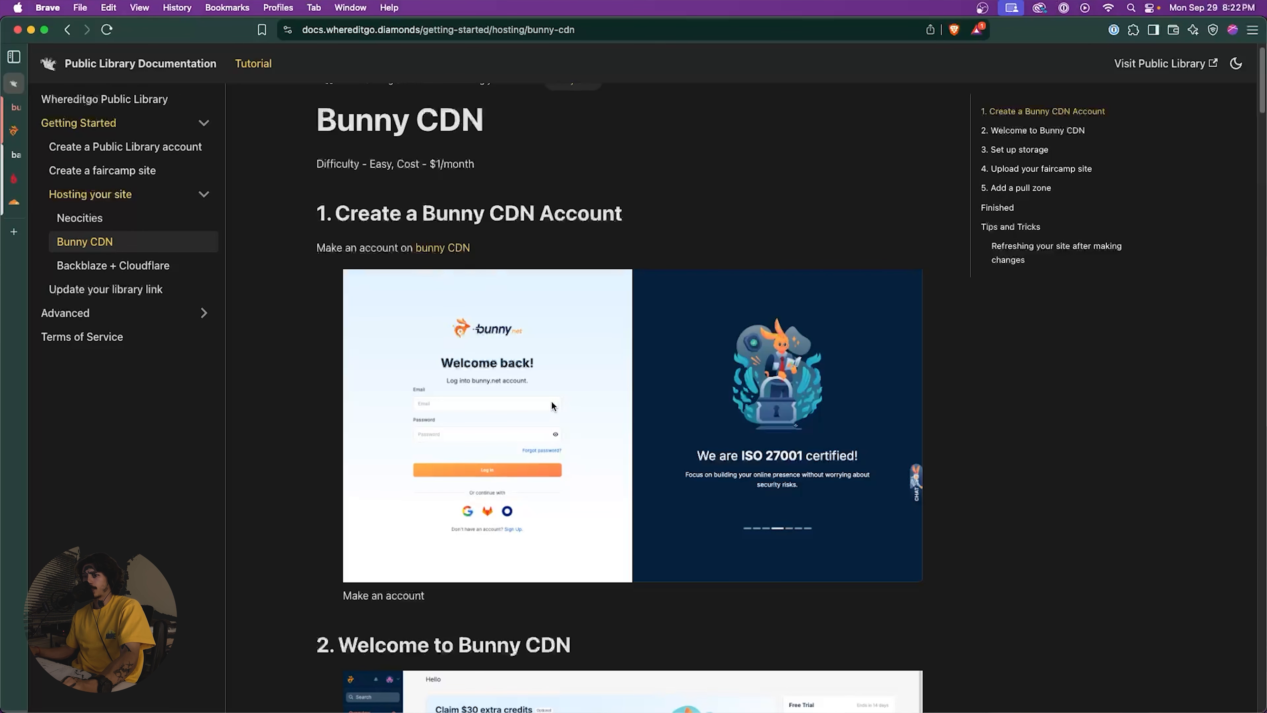
{"action": "scroll", "coordinate": [556, 408], "scroll_direction": "down", "scroll_amount": 2}
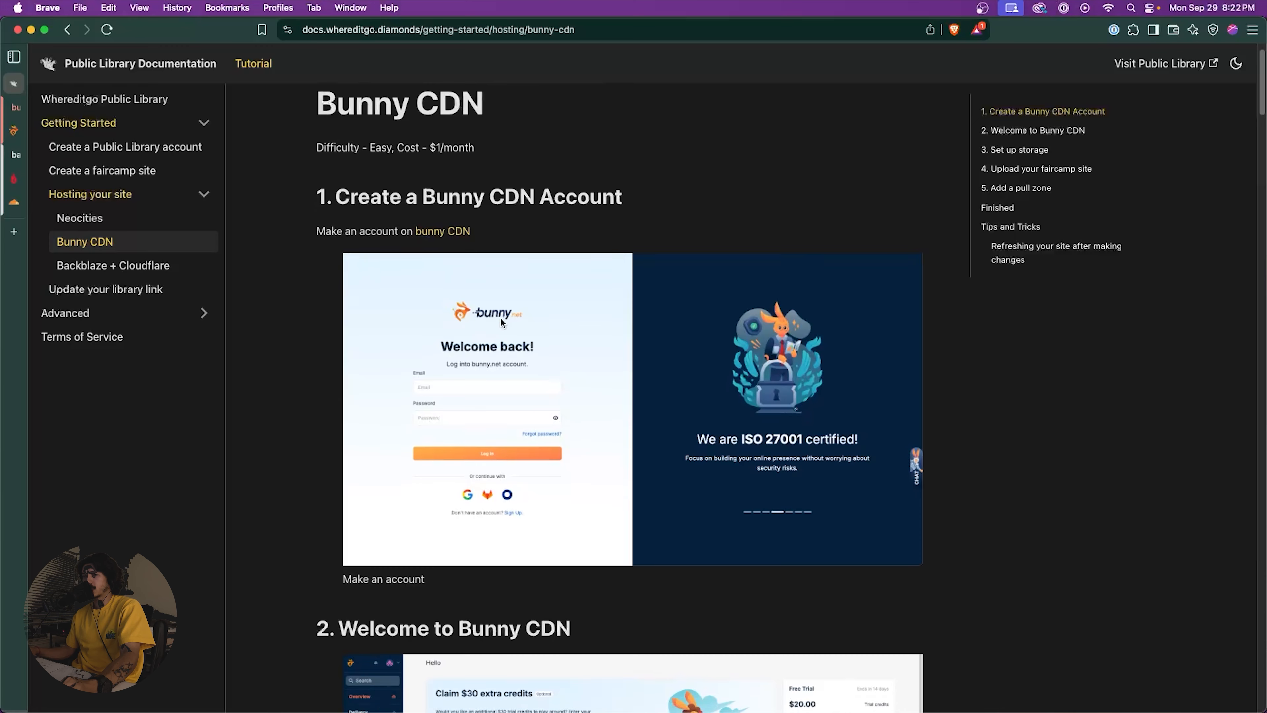
{"action": "left_click", "coordinate": [452, 200]}
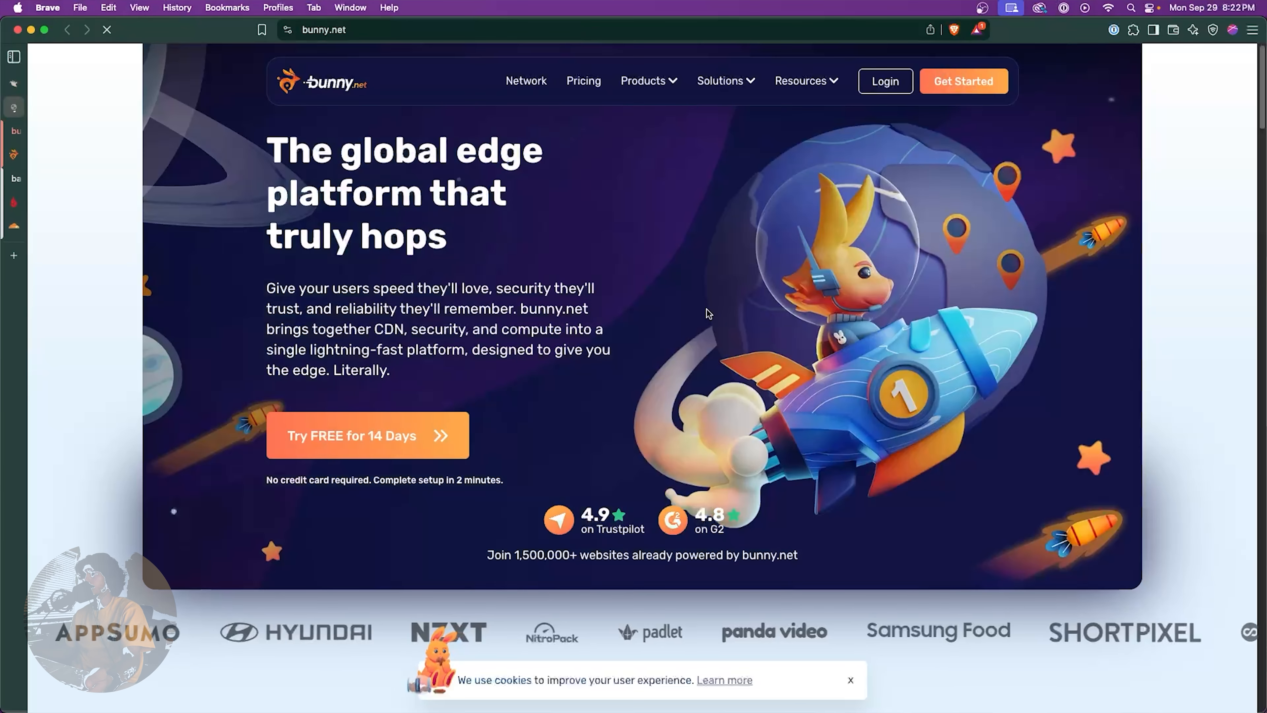
{"action": "left_click", "coordinate": [892, 85]}
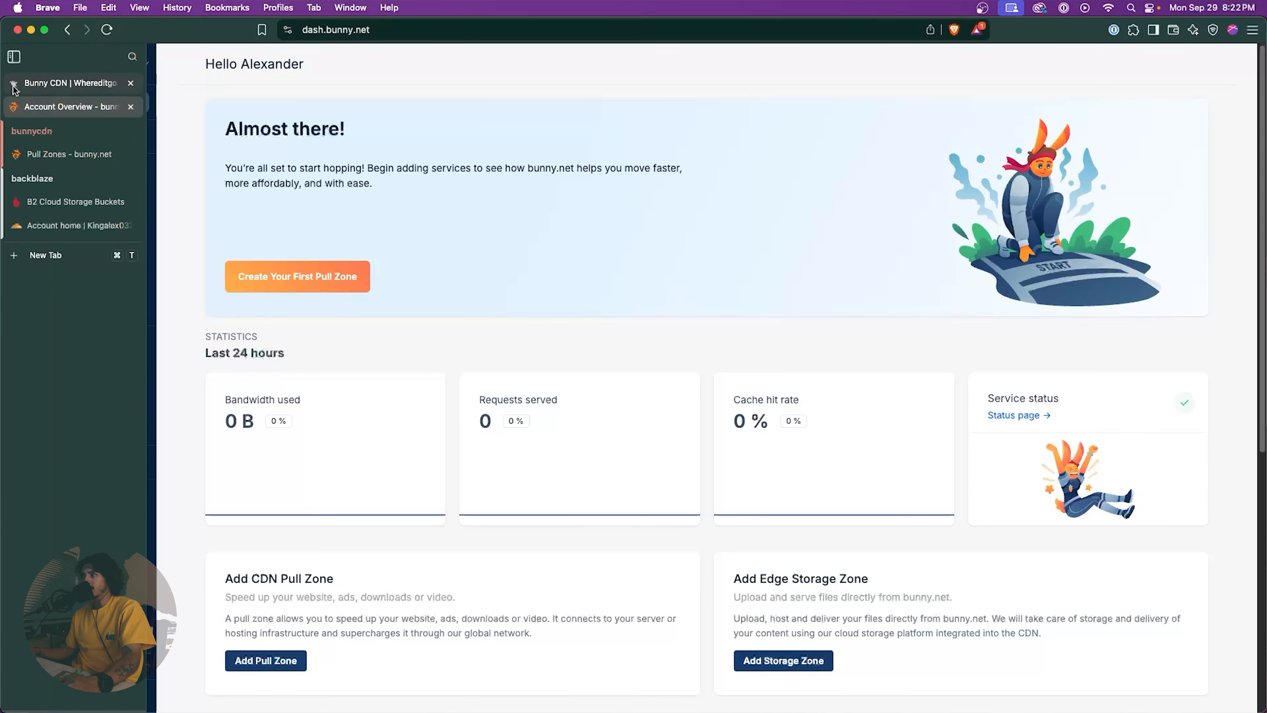
Review the guide's Welcome to Bunny CDN and Set up storage sections, and view the Web Hosting in a nutshell diagram
{"action": "left_click", "coordinate": [50, 84]}
{"action": "scroll", "coordinate": [728, 335], "scroll_direction": "up", "scroll_amount": 5}
{"action": "scroll", "coordinate": [728, 335], "scroll_direction": "up", "scroll_amount": 3}
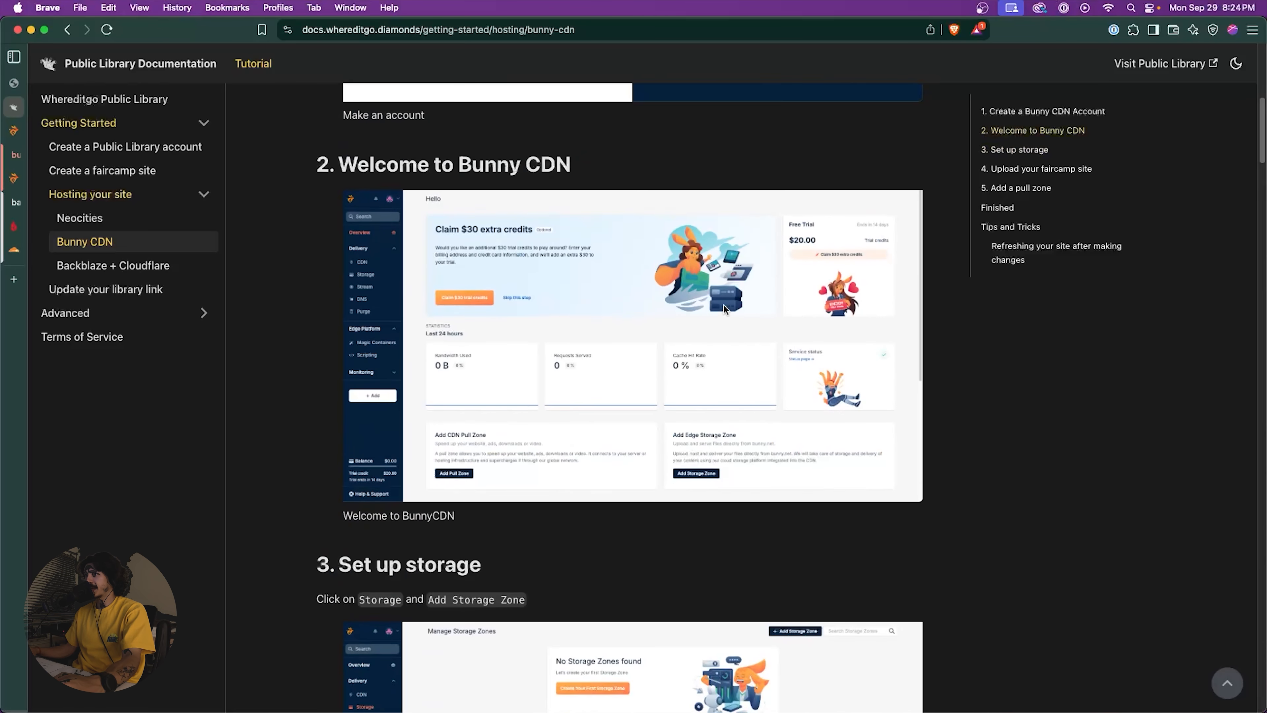
{"action": "scroll", "coordinate": [714, 326], "scroll_direction": "down", "scroll_amount": 8}
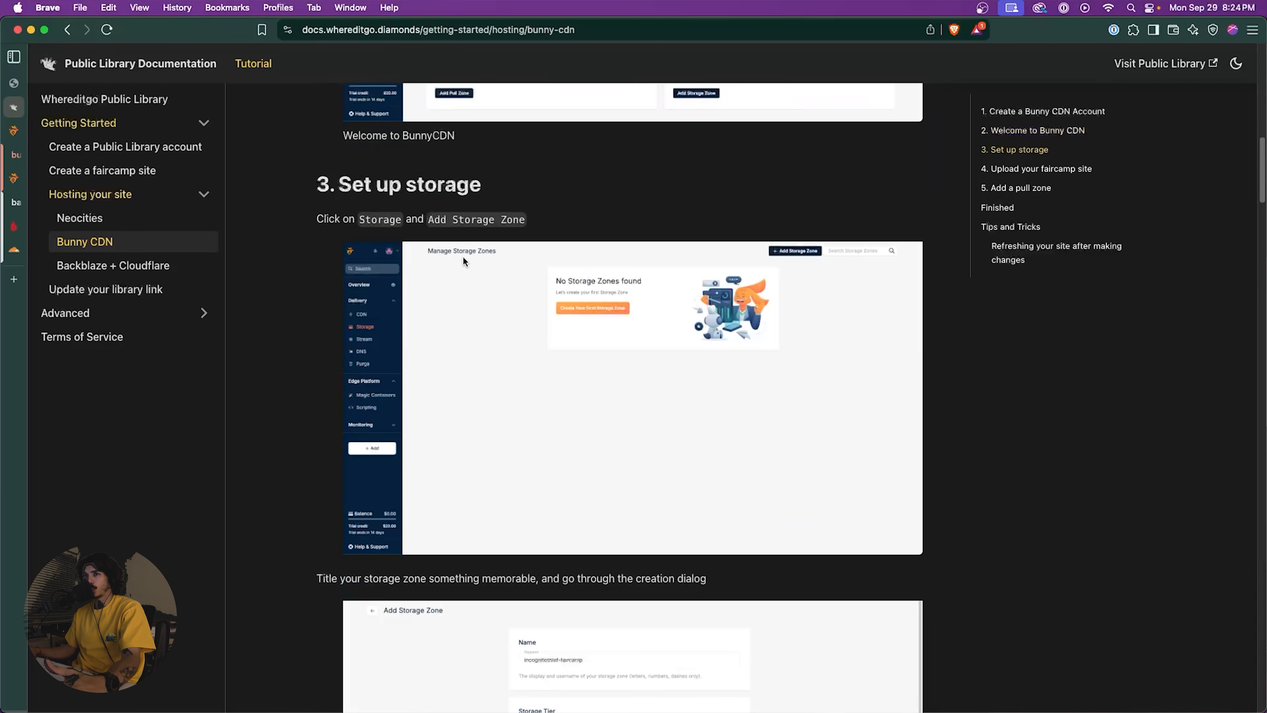
{"action": "left_click", "coordinate": [14, 86]}
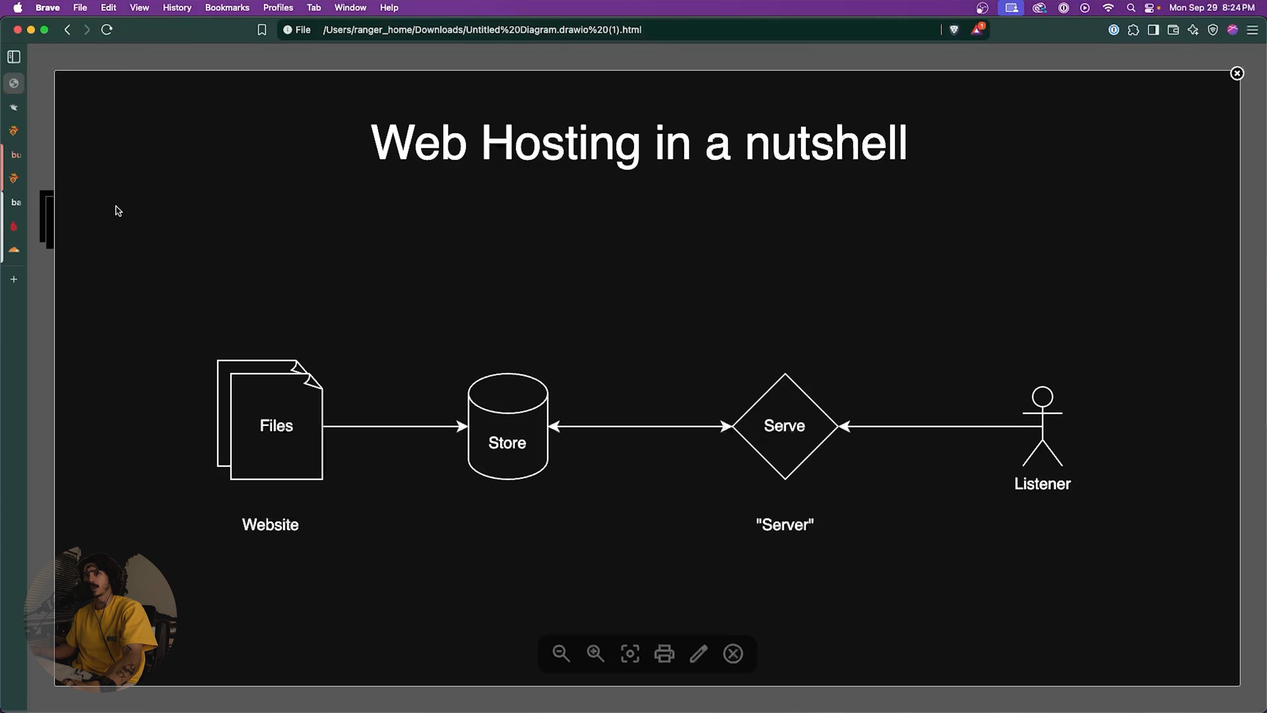
Start a new storage zone in the bunny.net dashboard and name it incognitothief-faircamp-site
{"action": "left_click", "coordinate": [14, 131]}
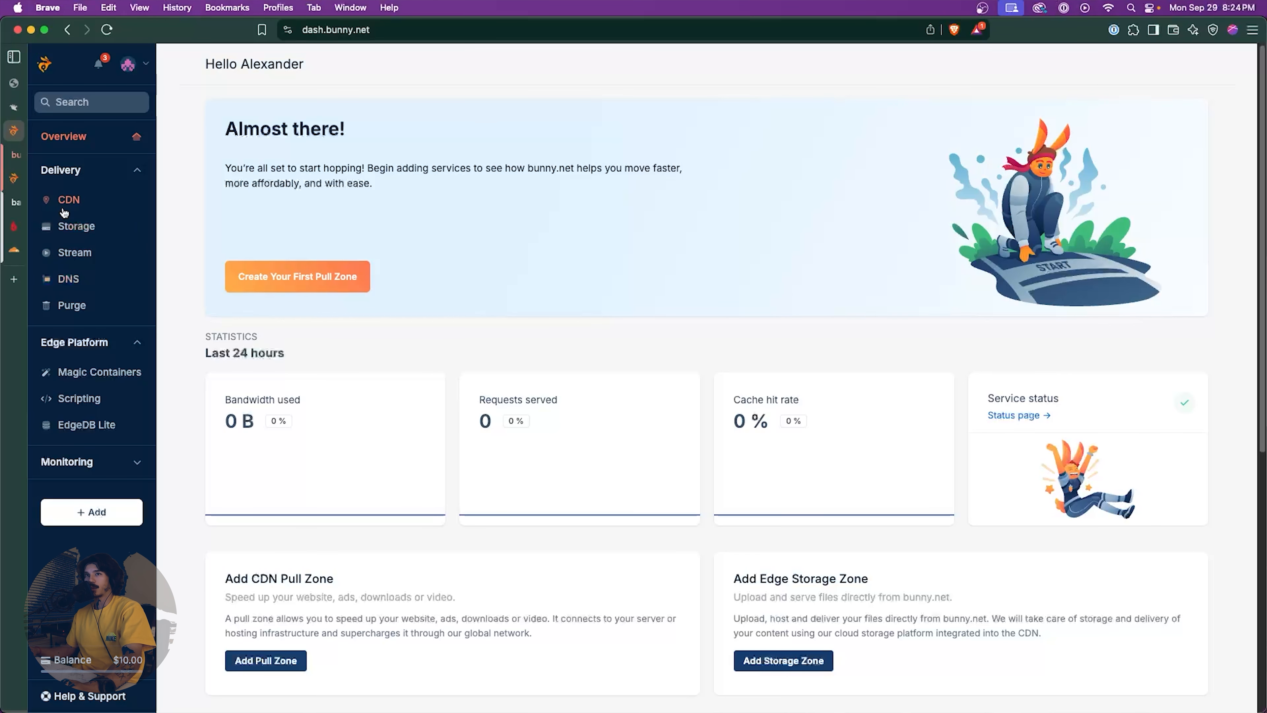
{"action": "left_click", "coordinate": [85, 233]}
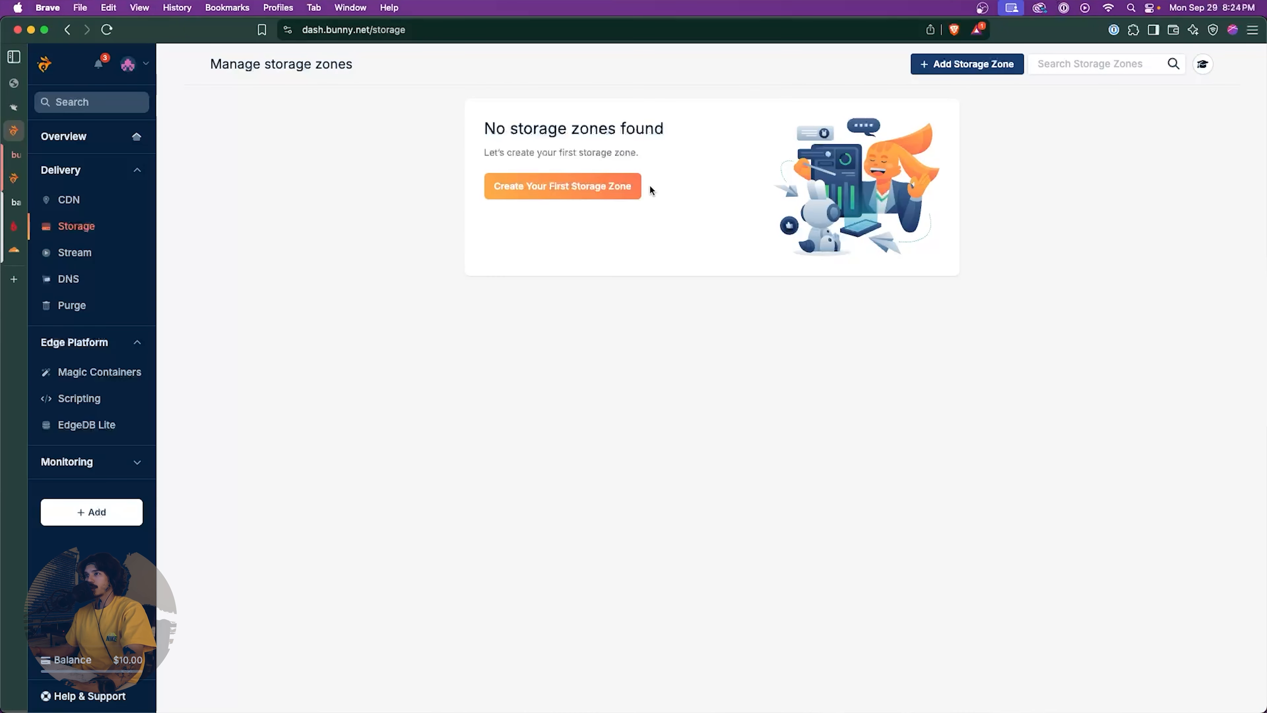
{"action": "left_click", "coordinate": [600, 189]}
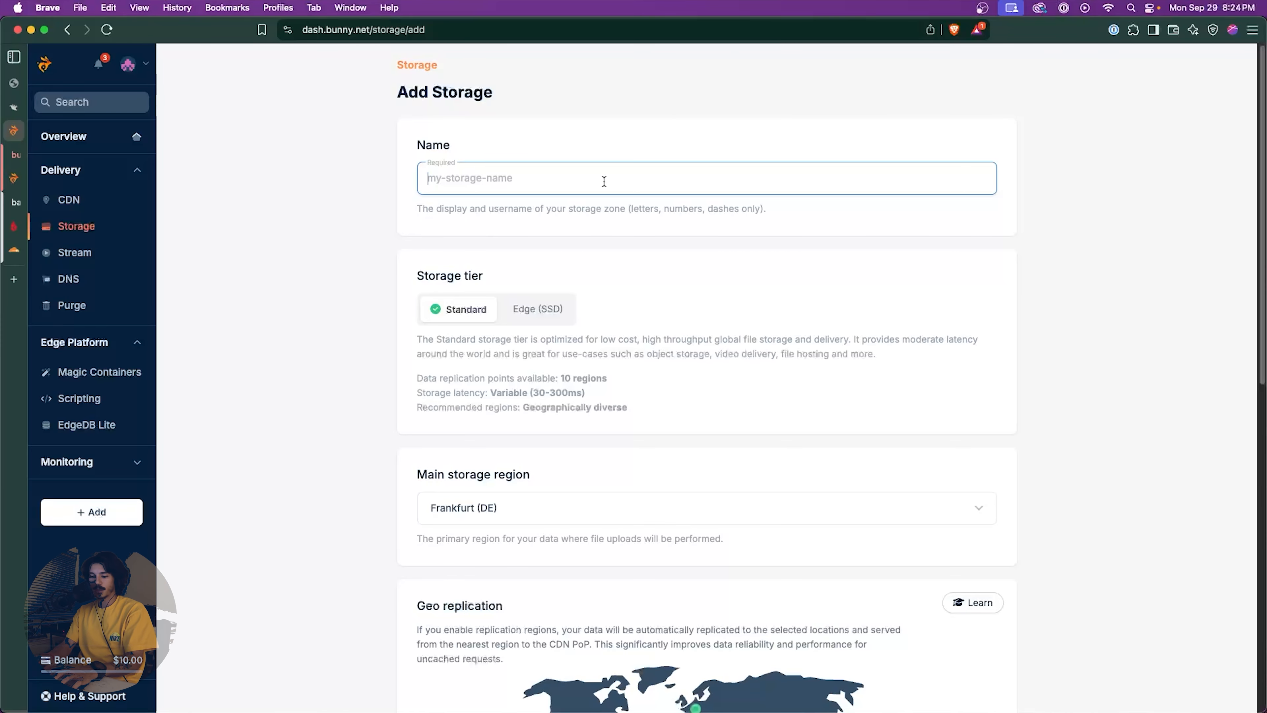
{"action": "type", "text": "in"}
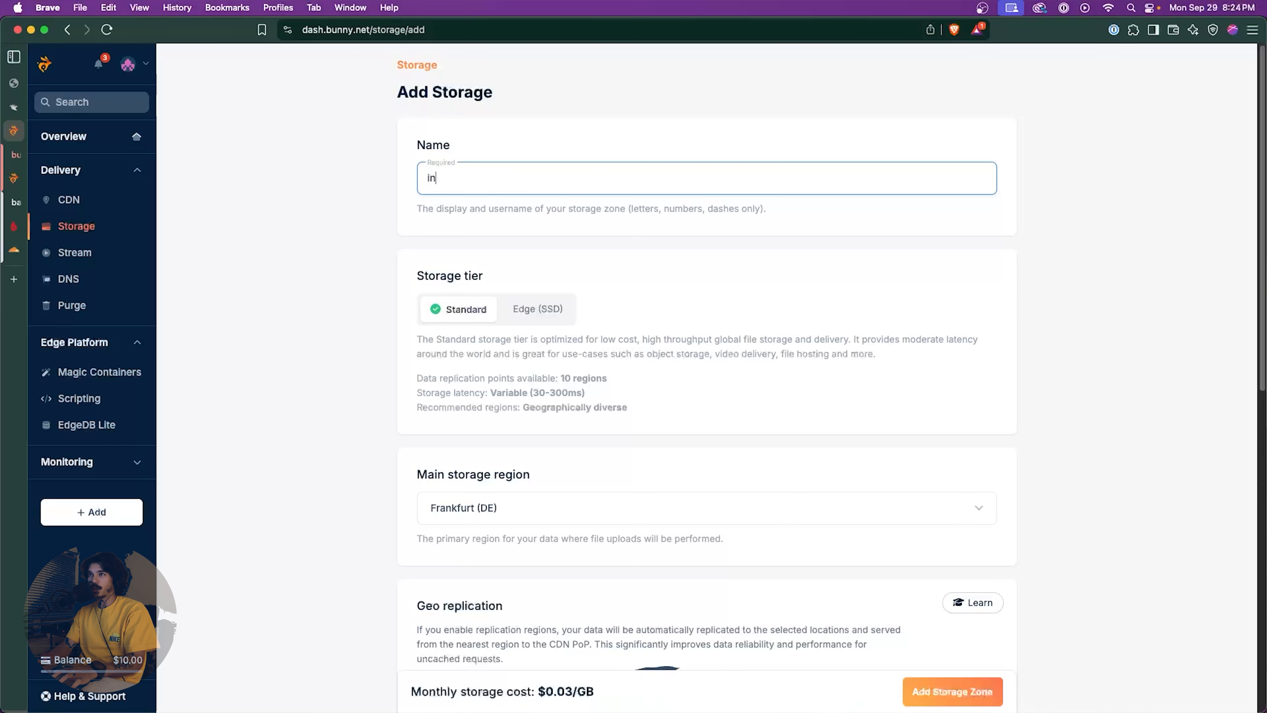
{"action": "type", "text": "cognitothief"}
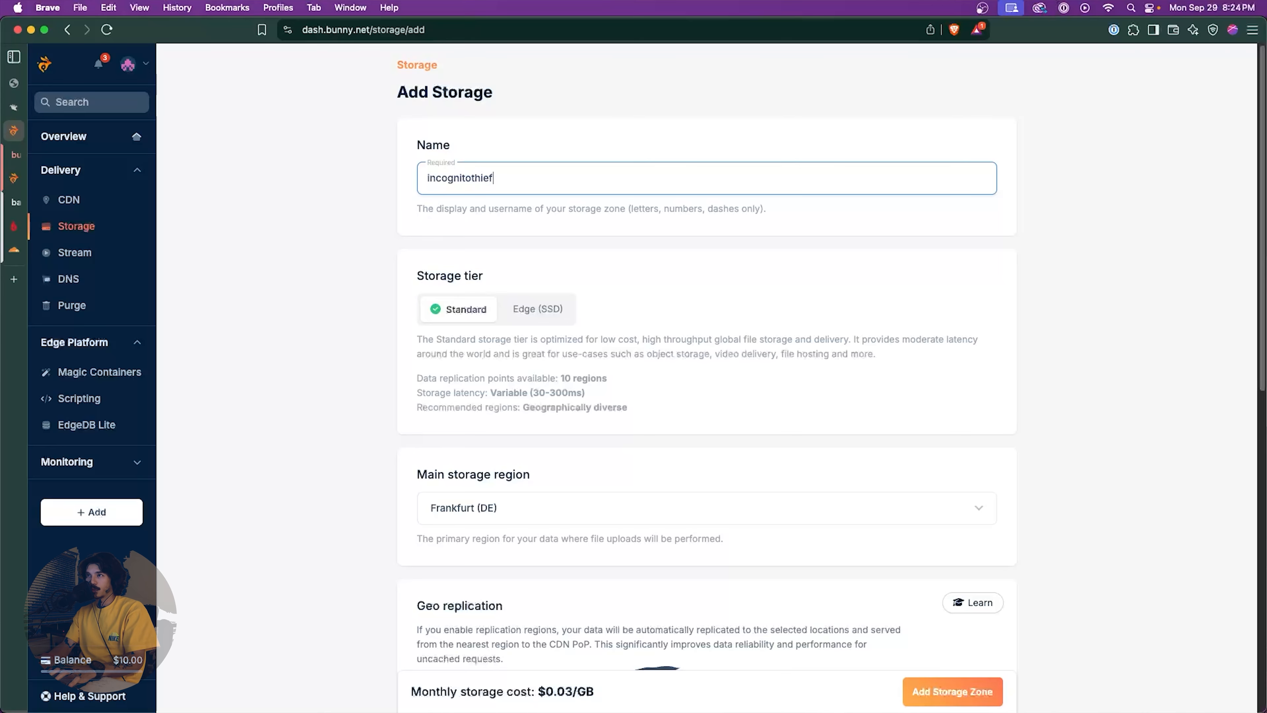
{"action": "type", "text": "-faircamp-site"}
{"action": "left_click", "coordinate": [756, 245]}
Set the storage zone's main storage region to New York (NY)
{"action": "scroll", "coordinate": [822, 288], "scroll_direction": "down", "scroll_amount": 1}
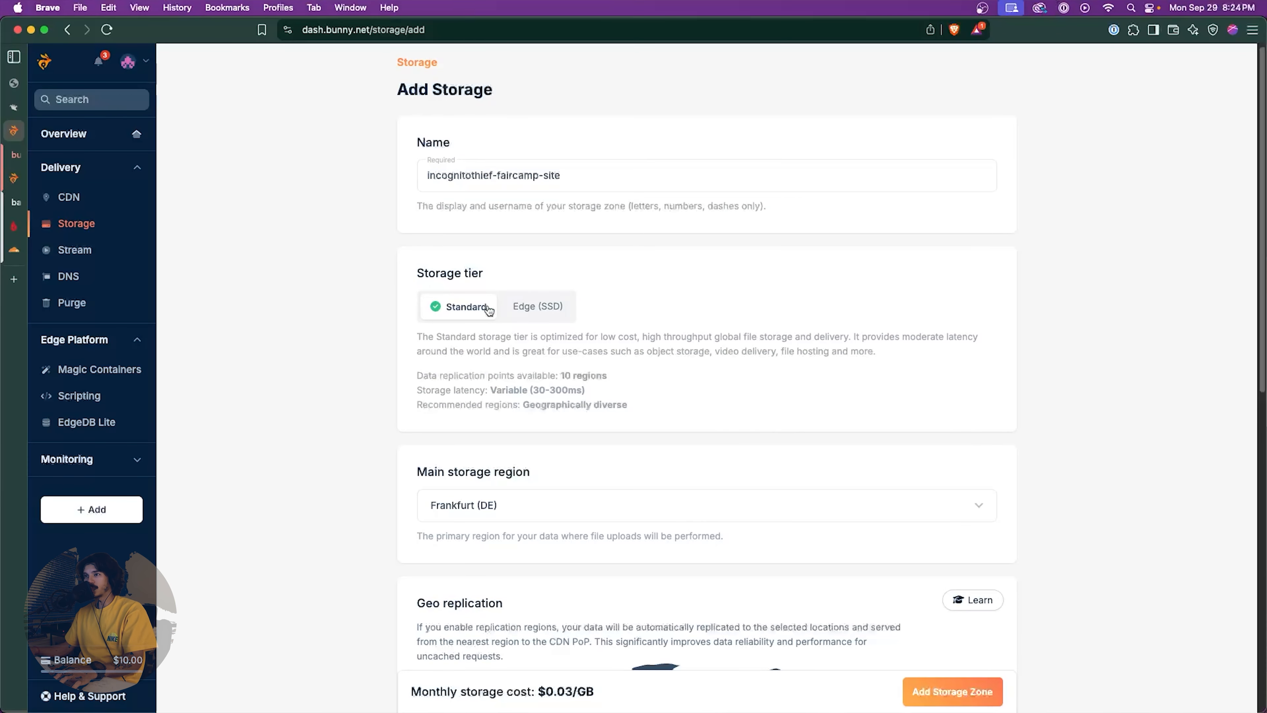
{"action": "scroll", "coordinate": [501, 300], "scroll_direction": "down", "scroll_amount": 5}
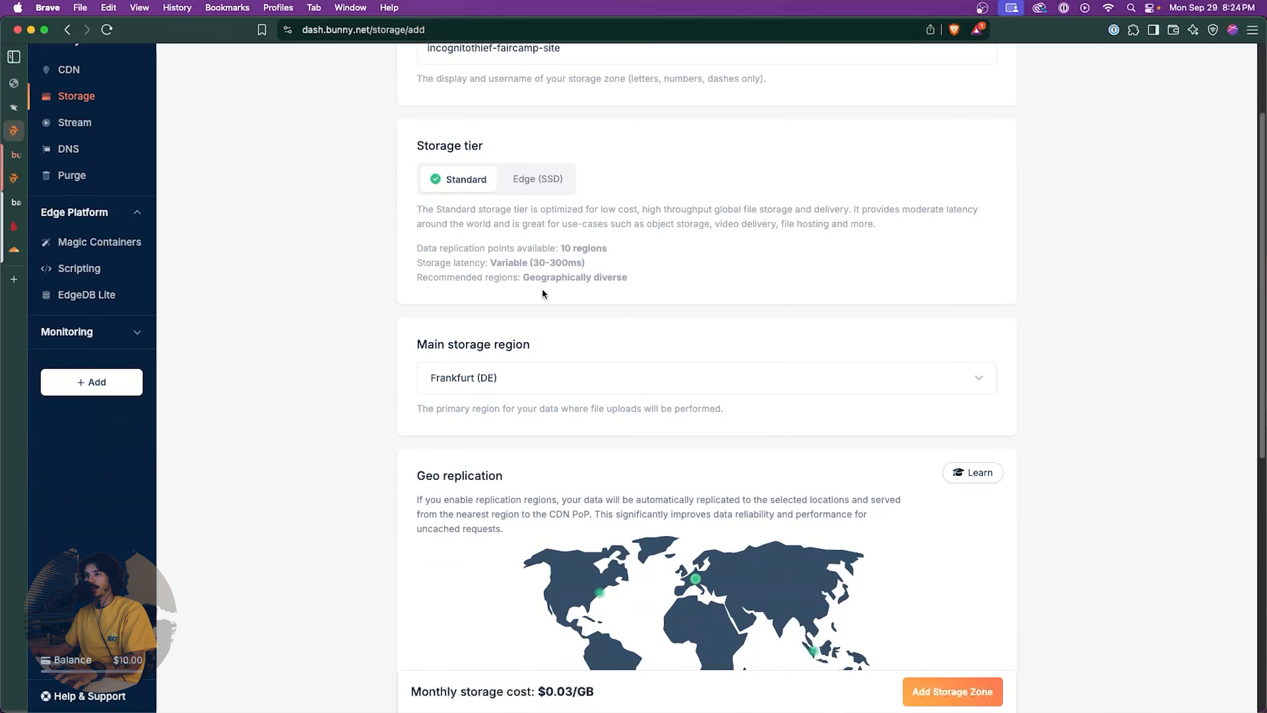
{"action": "left_click", "coordinate": [495, 374]}
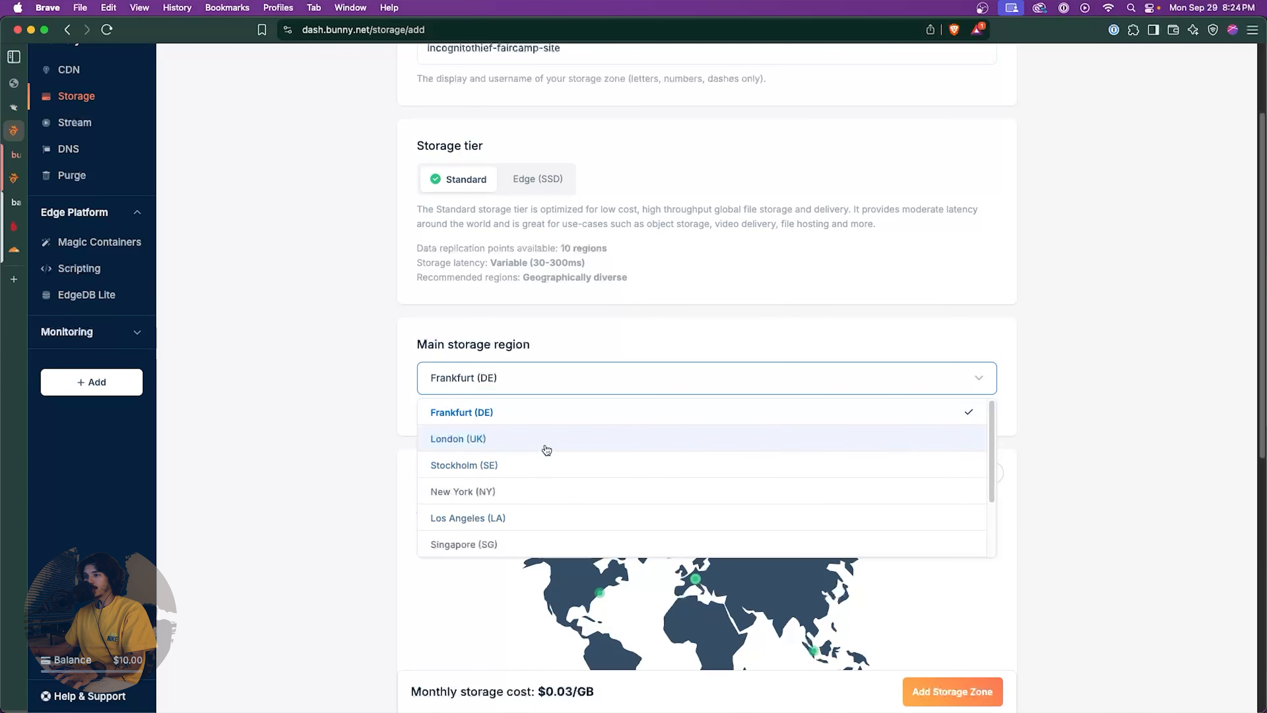
{"action": "left_click", "coordinate": [560, 490]}
Remove Sao Paulo (BR) and Singapore (SG) from the zone's geo replication regions
{"action": "scroll", "coordinate": [559, 464], "scroll_direction": "down", "scroll_amount": 5}
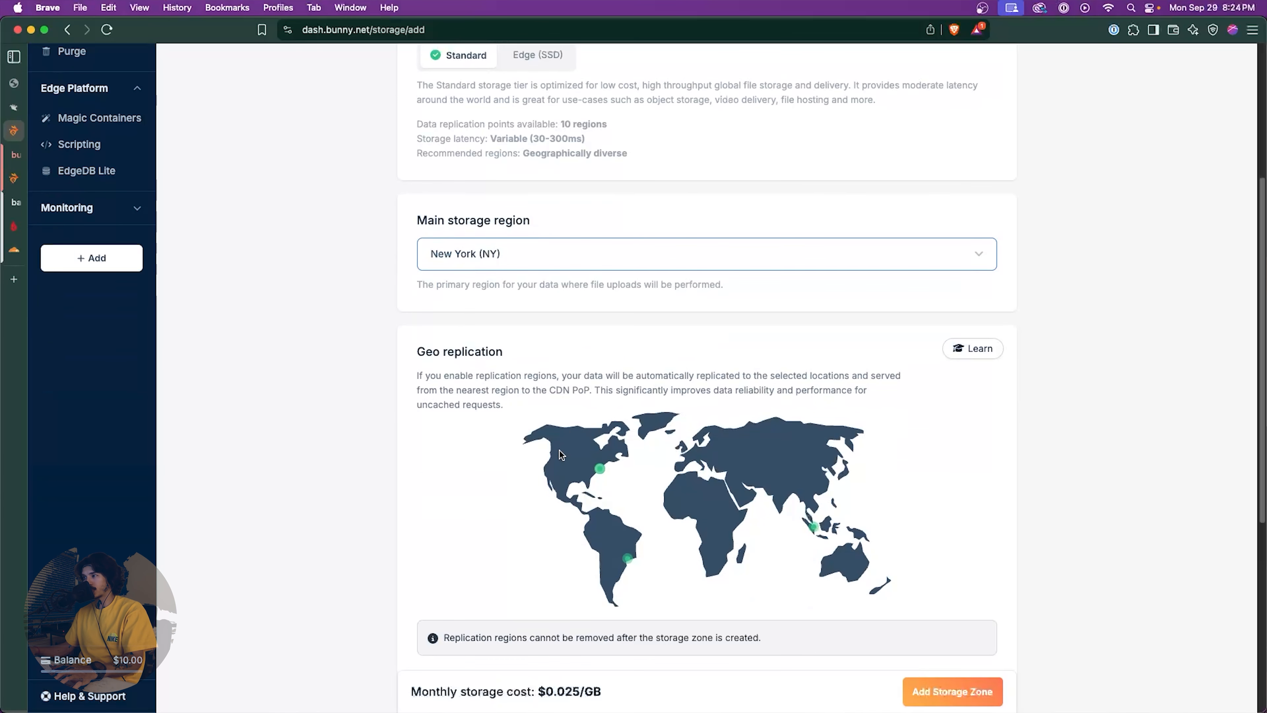
{"action": "scroll", "coordinate": [426, 333], "scroll_direction": "down", "scroll_amount": 13}
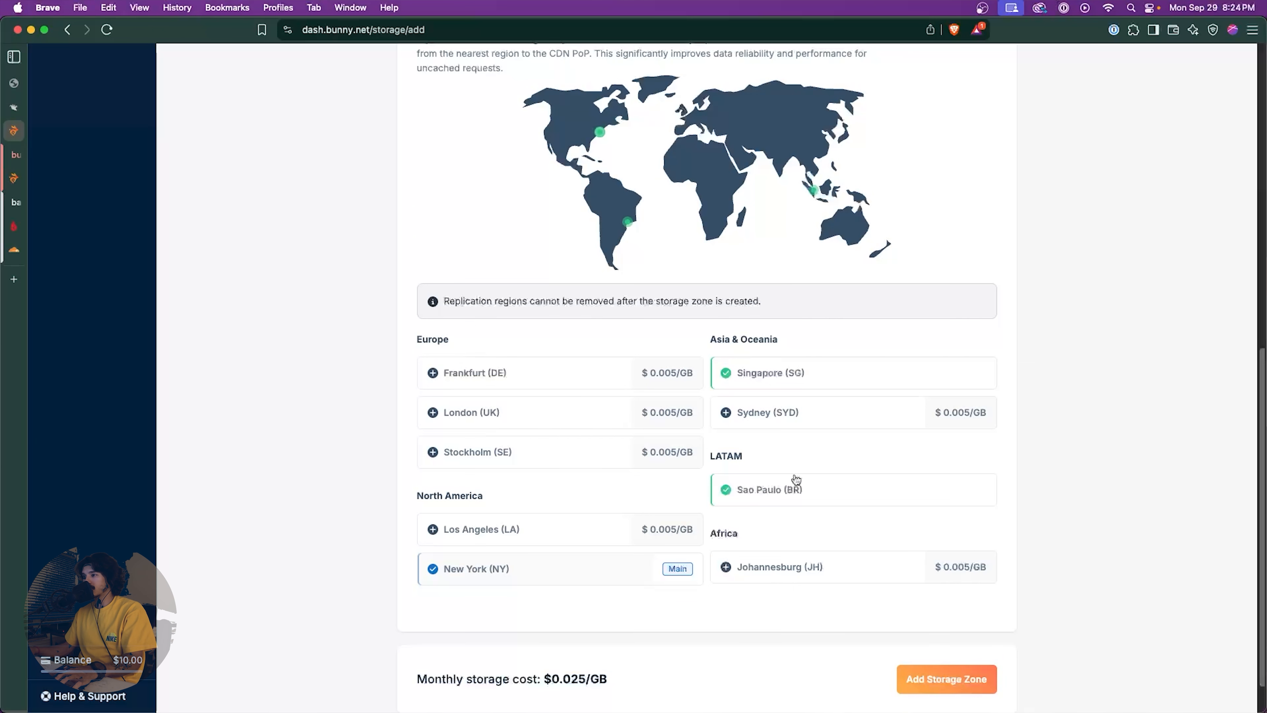
{"action": "left_click", "coordinate": [799, 490]}
{"action": "left_click", "coordinate": [764, 372]}
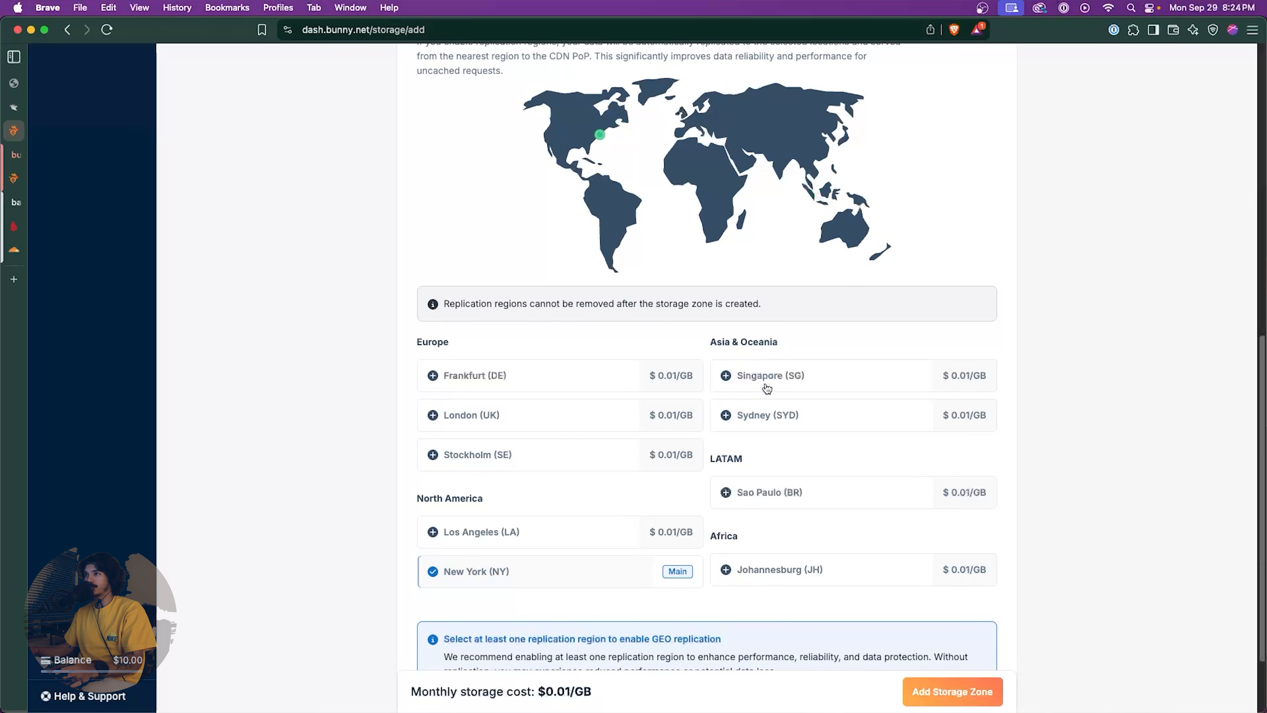
Review the remaining geo replication options and create the storage zone without any replication region
{"action": "scroll", "coordinate": [759, 339], "scroll_direction": "up", "scroll_amount": 1}
{"action": "scroll", "coordinate": [758, 319], "scroll_direction": "up", "scroll_amount": 1}
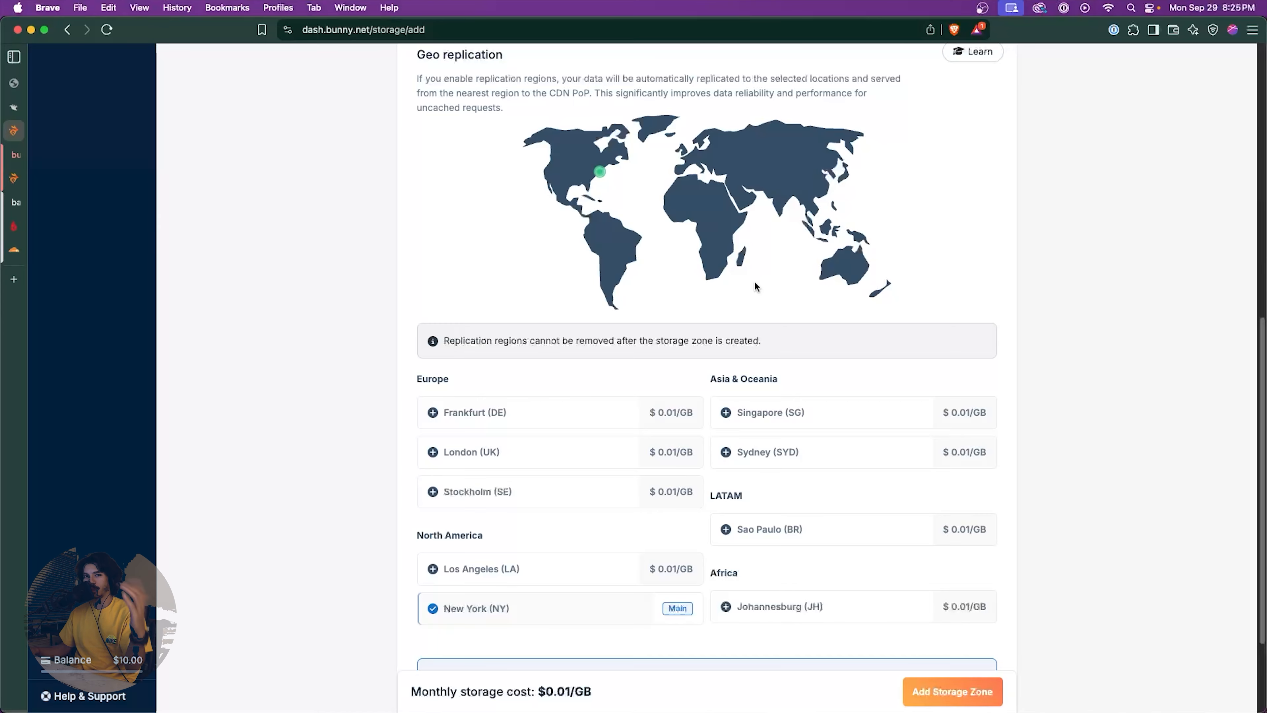
{"action": "scroll", "coordinate": [754, 282], "scroll_direction": "up", "scroll_amount": 1}
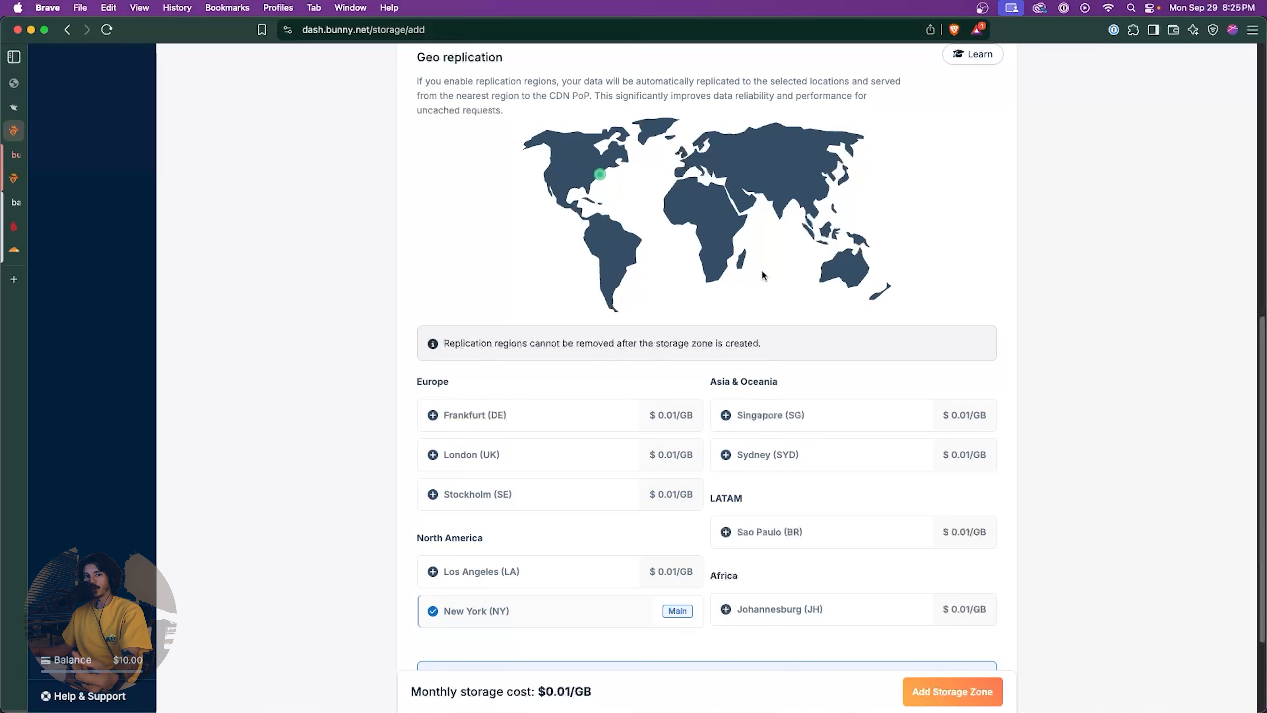
{"action": "scroll", "coordinate": [776, 287], "scroll_direction": "down", "scroll_amount": 2}
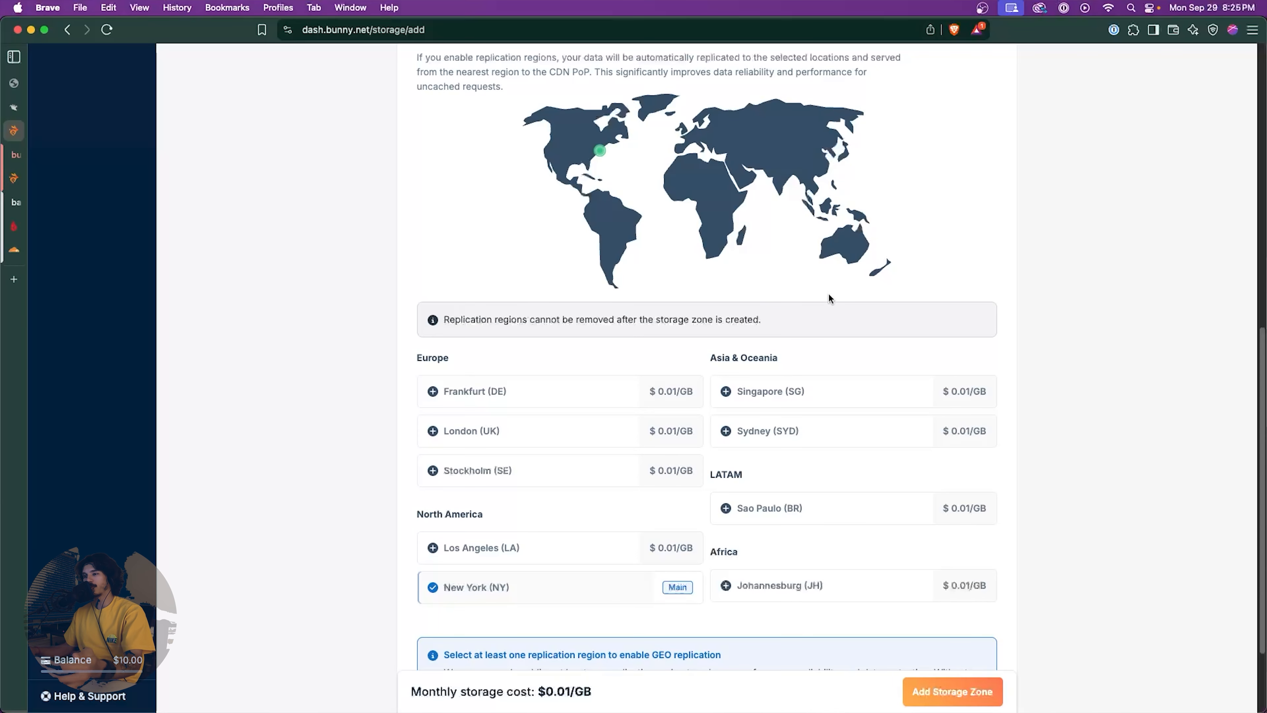
{"action": "scroll", "coordinate": [824, 330], "scroll_direction": "down", "scroll_amount": 5}
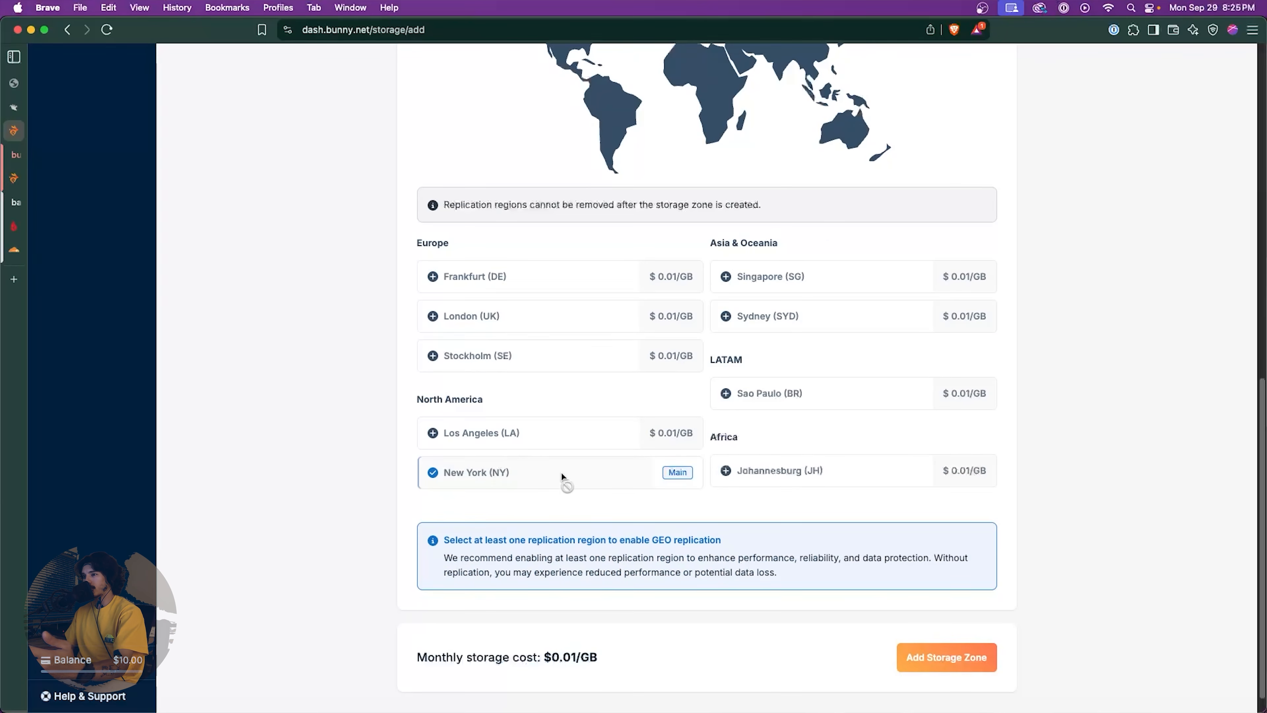
{"action": "scroll", "coordinate": [642, 464], "scroll_direction": "down", "scroll_amount": 1}
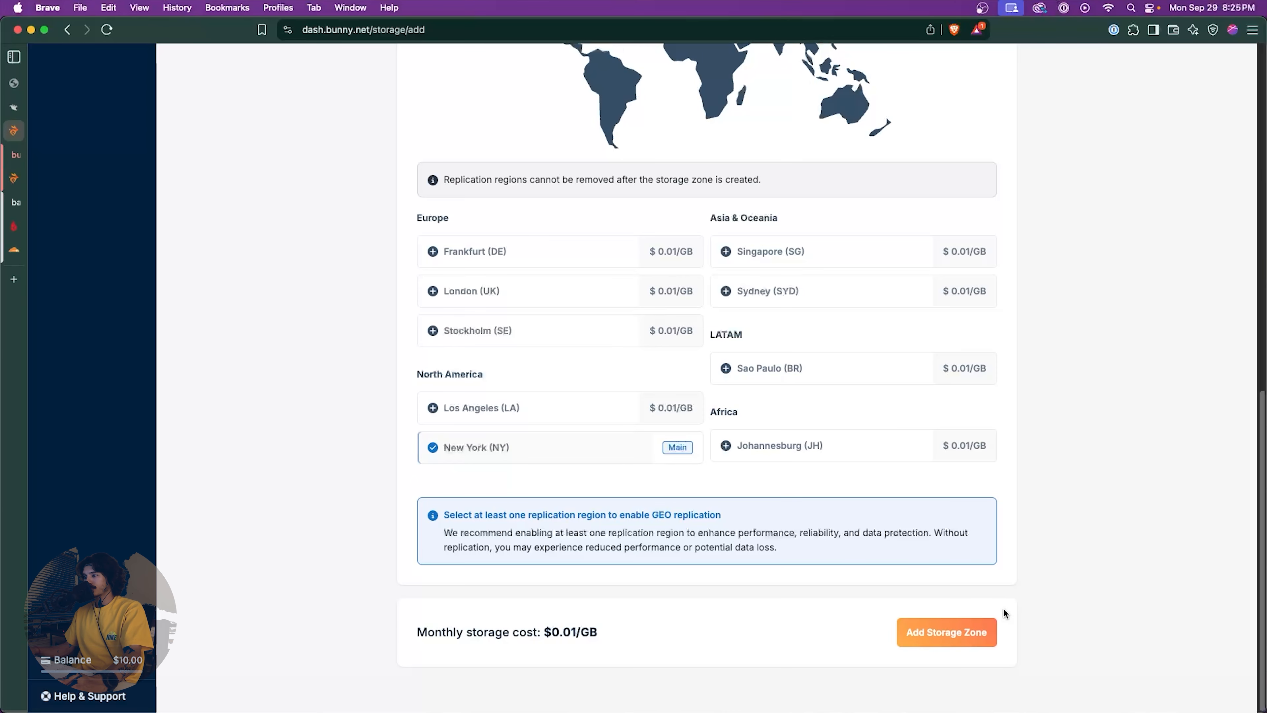
{"action": "left_click", "coordinate": [969, 633]}
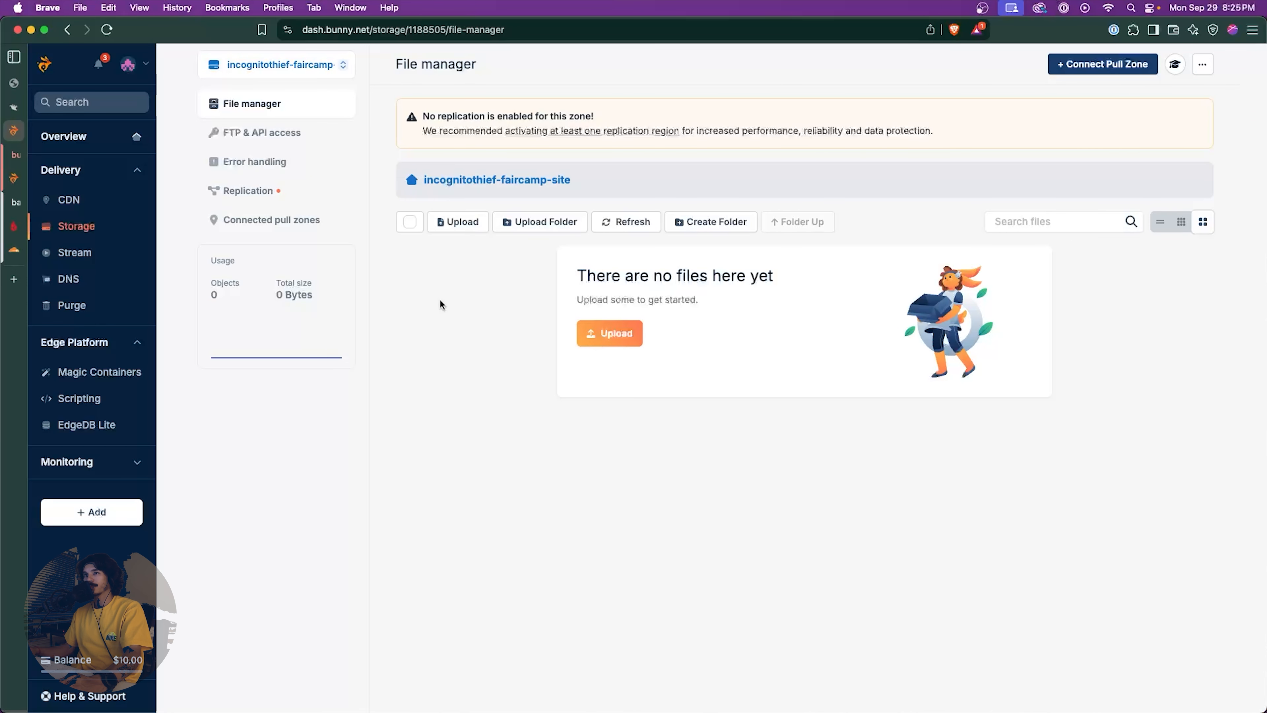
Read the documentation guide's storage setup and Upload your faircamp site sections
{"action": "key", "text": "ctrl+shift+Tab"}
{"action": "scroll", "coordinate": [610, 284], "scroll_direction": "up", "scroll_amount": 7}
{"action": "scroll", "coordinate": [549, 284], "scroll_direction": "down", "scroll_amount": 2}
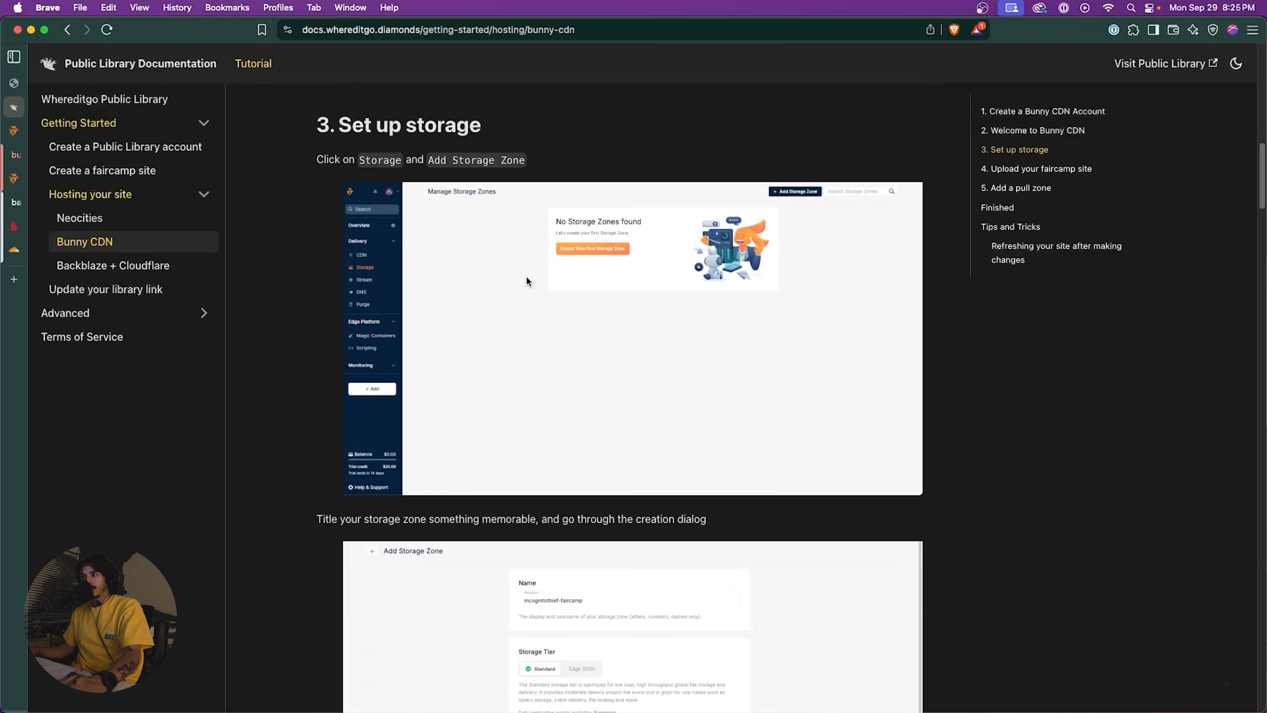
{"action": "scroll", "coordinate": [526, 280], "scroll_direction": "down", "scroll_amount": 15}
{"action": "scroll", "coordinate": [428, 239], "scroll_direction": "down", "scroll_amount": 5}
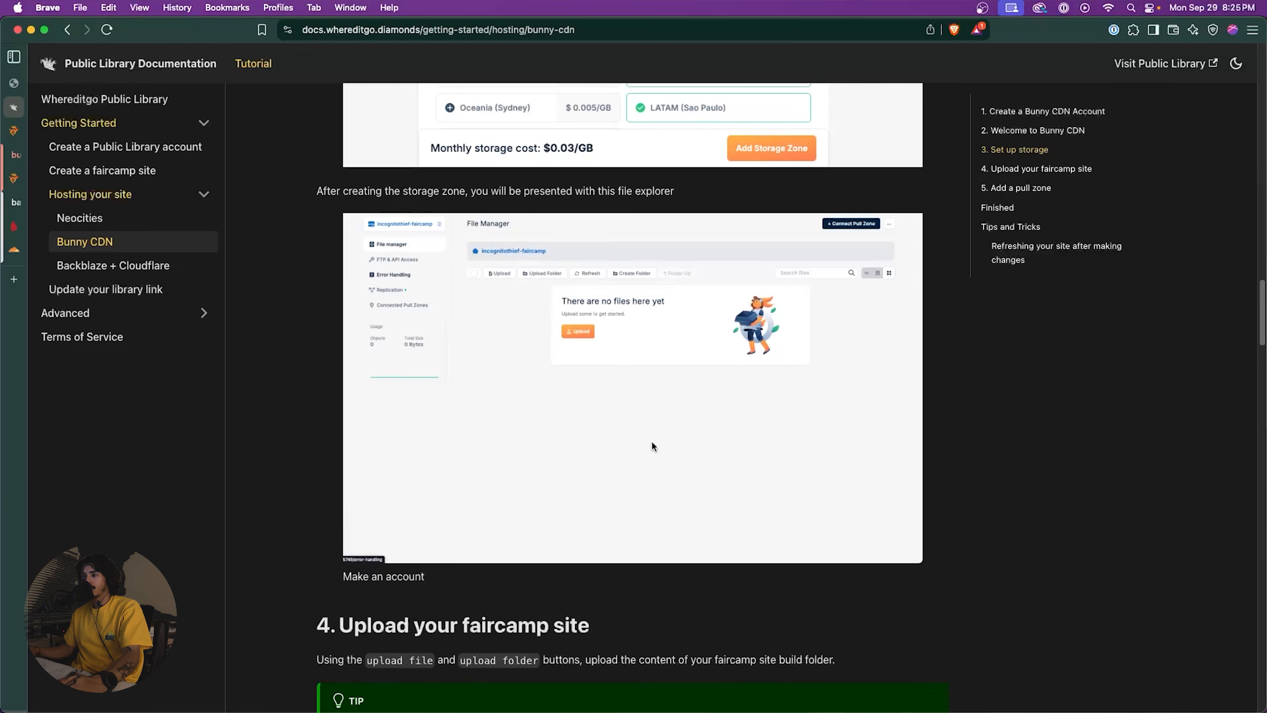
{"action": "scroll", "coordinate": [651, 442], "scroll_direction": "down", "scroll_amount": 12}
{"action": "left_click_drag", "start_coordinate": [356, 165], "coordinate": [553, 166]}
{"action": "left_click", "coordinate": [602, 287]}
{"action": "scroll", "coordinate": [603, 285], "scroll_direction": "down", "scroll_amount": 1}
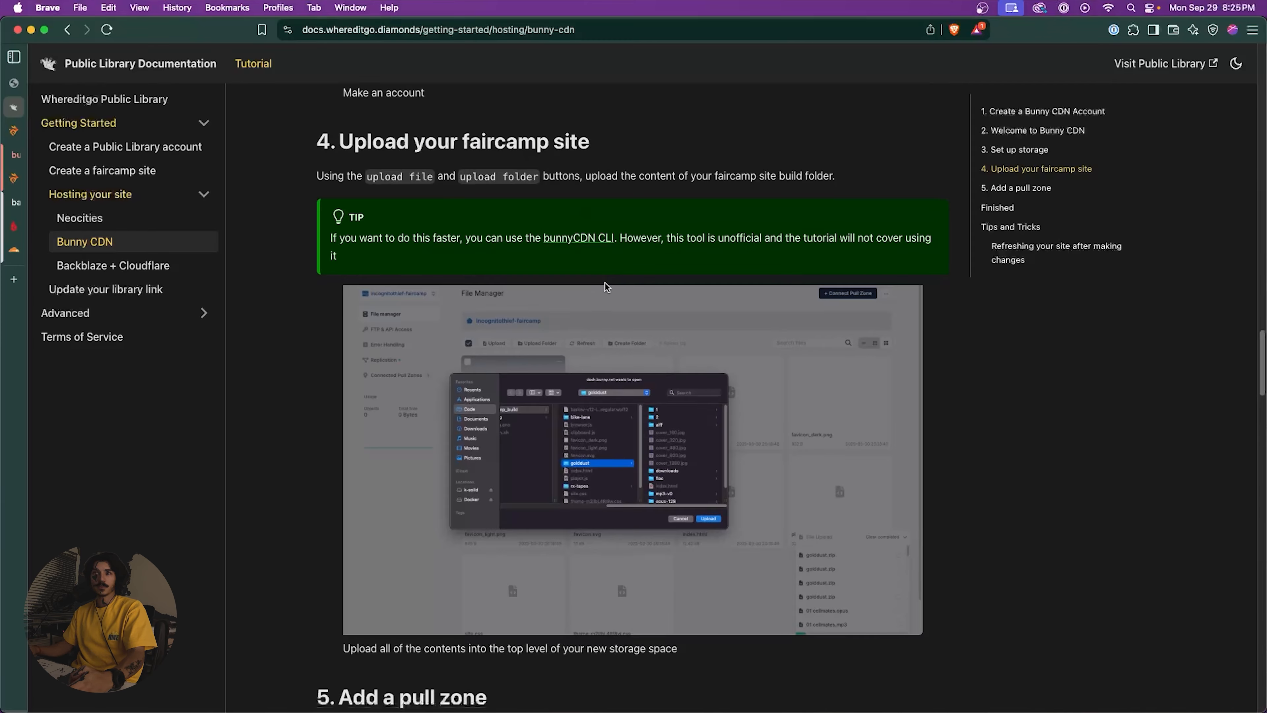
Switch to Visual Studio Code to view the .faircamp_build files, and return to the browser's Web Hosting in a nutshell diagram
{"action": "left_click", "coordinate": [60, 130]}
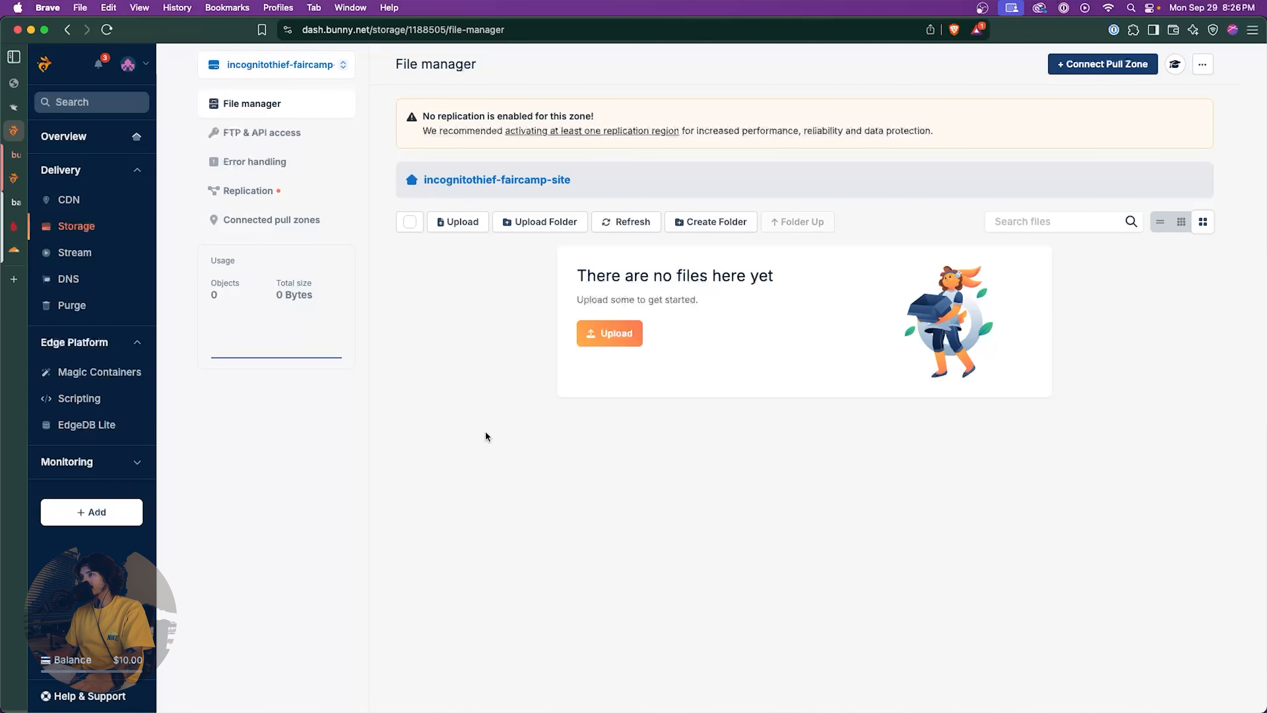
{"action": "key", "text": "super+Tab"}
{"action": "left_click", "coordinate": [717, 663]}
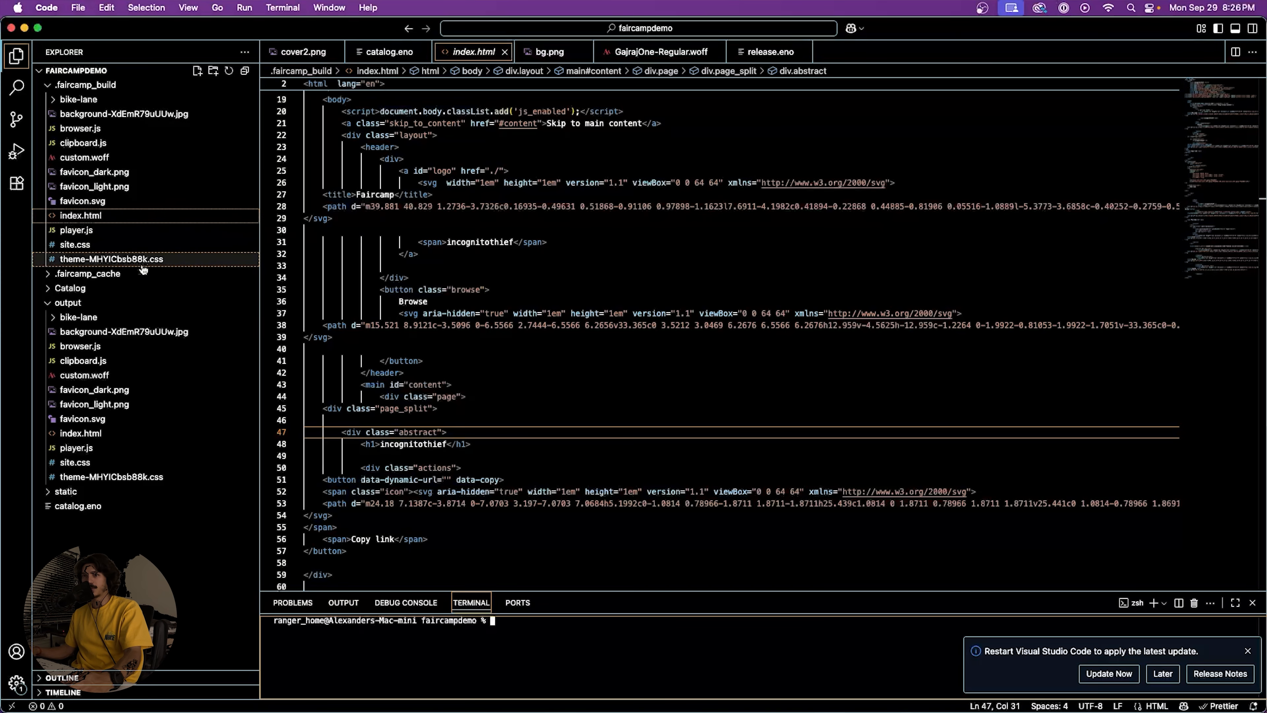
{"action": "key", "text": "ctrl+Left"}
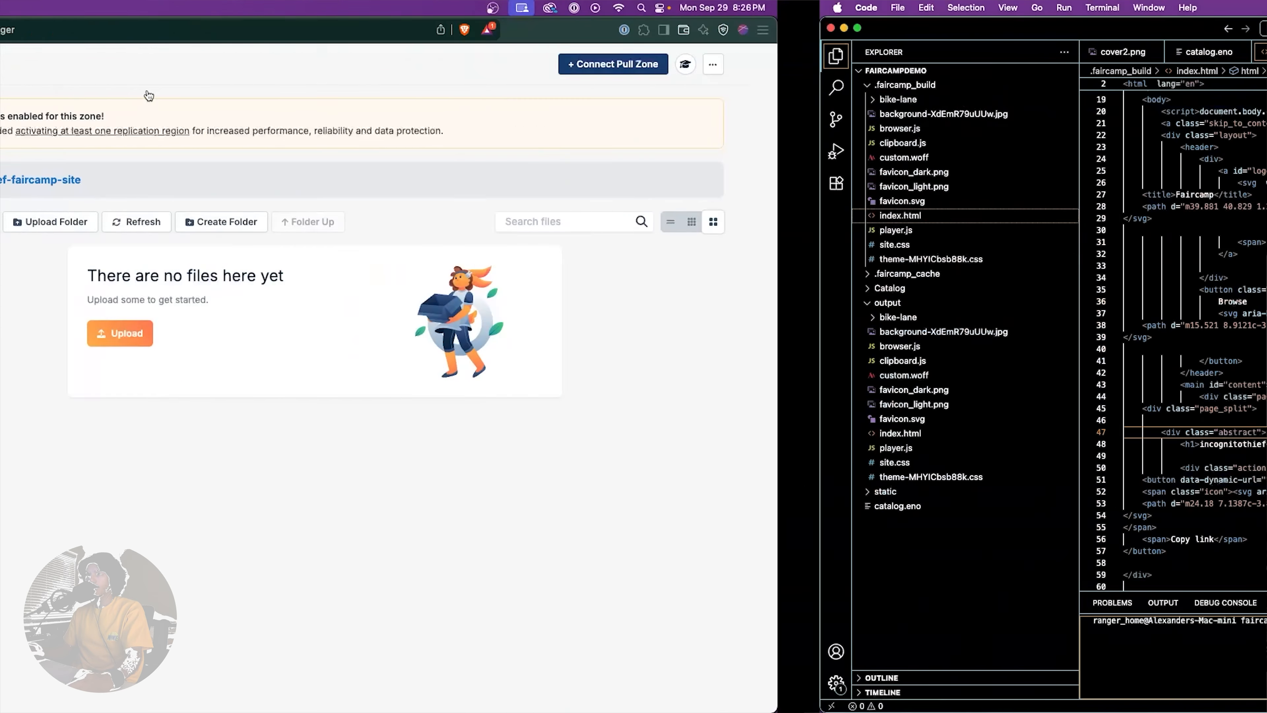
{"action": "left_click", "coordinate": [14, 83]}
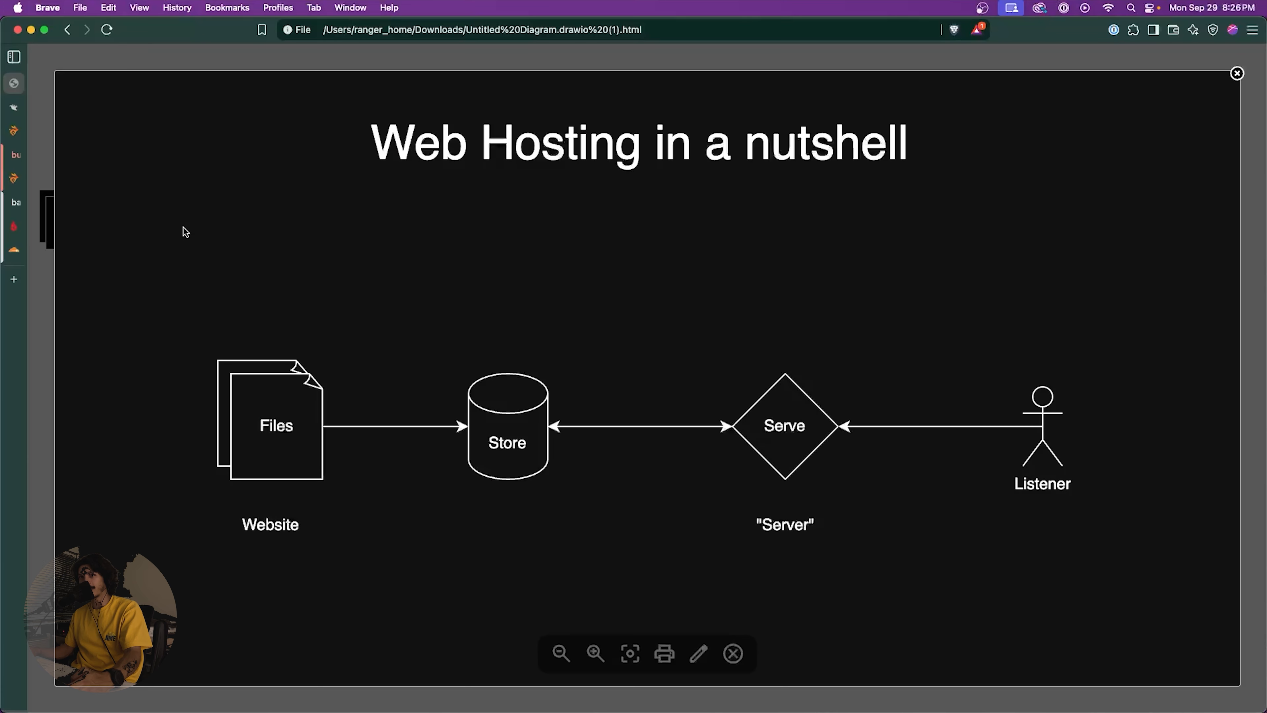
Switch to the Bunny storage file manager and place the .faircamp_build Finder window beside its upload area
{"action": "left_click", "coordinate": [13, 131]}
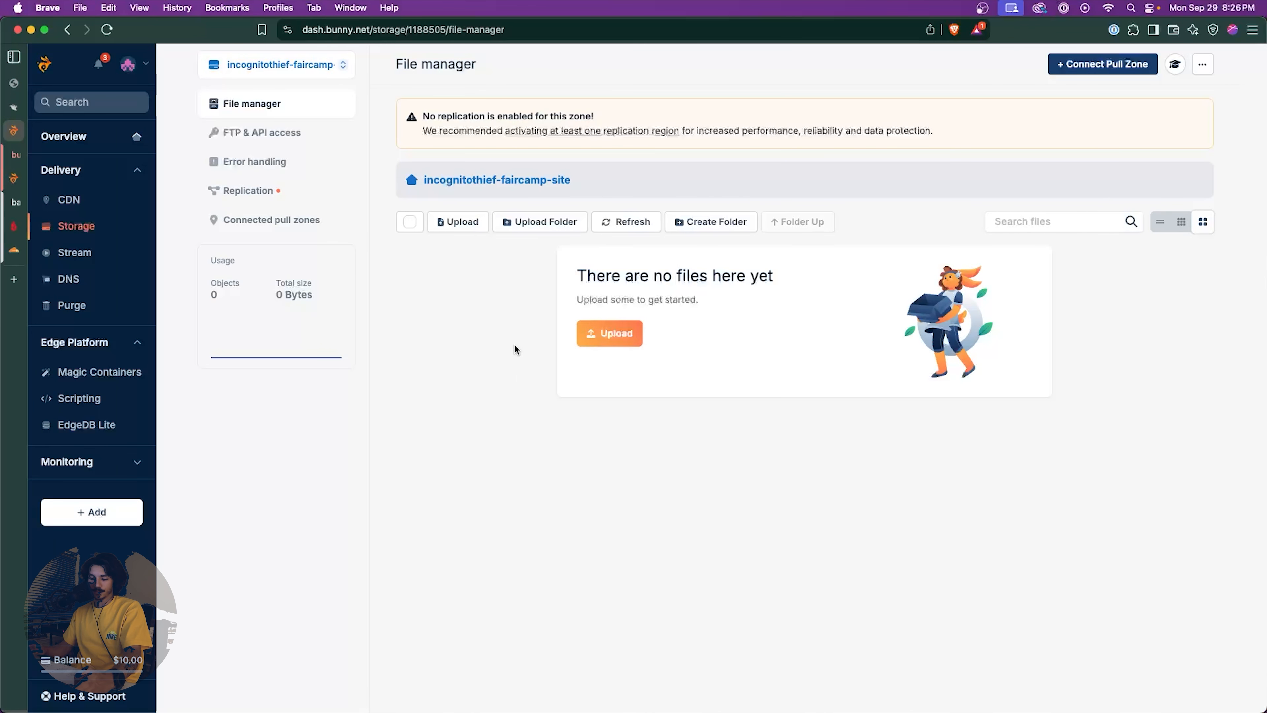
{"action": "key", "text": "ctrl+Up"}
{"action": "left_click", "coordinate": [1059, 145]}
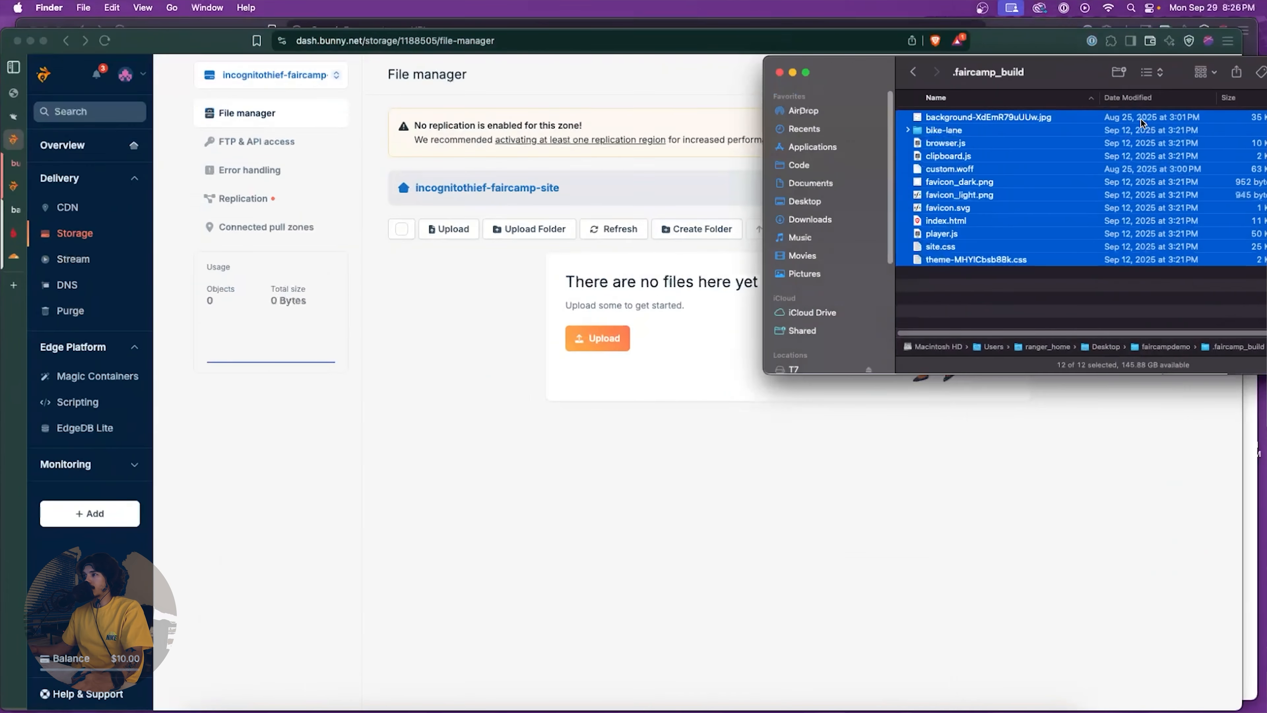
{"action": "left_click", "coordinate": [1095, 294]}
{"action": "left_click_drag", "start_coordinate": [1001, 55], "coordinate": [1029, 88]}
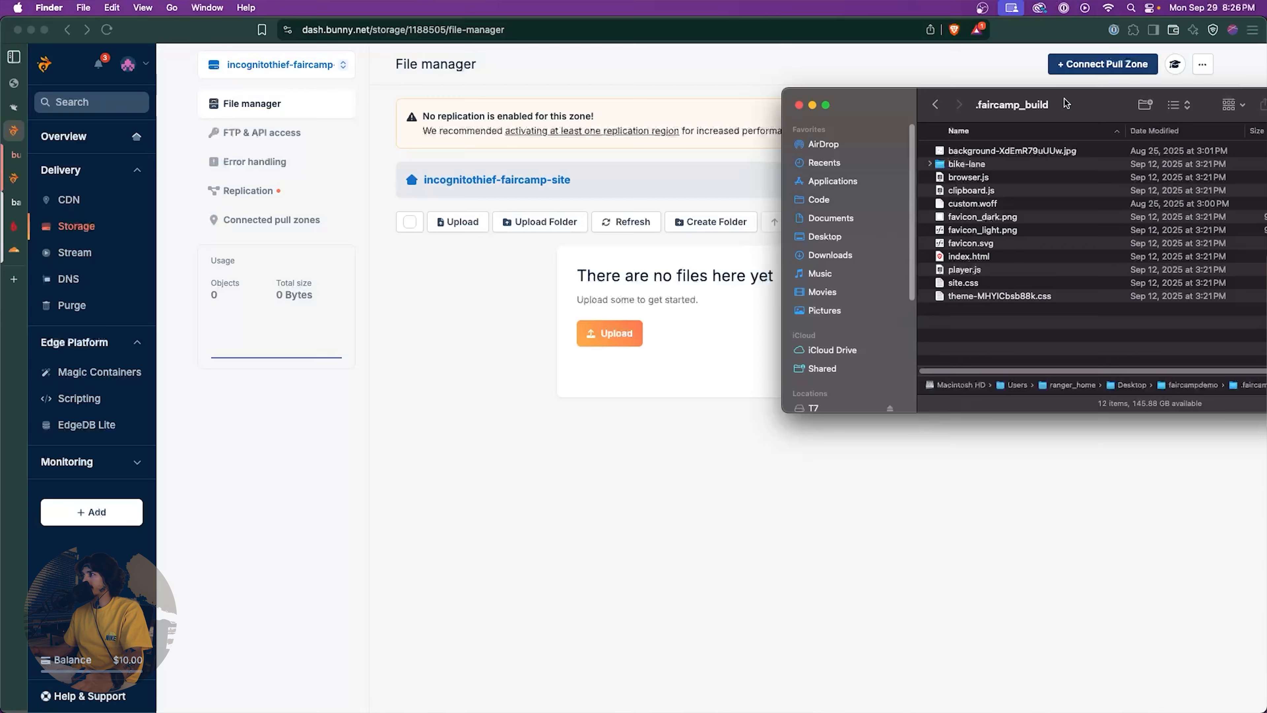
Switch to Visual Studio Code and reveal the .faircamp_build folder in Finder
{"action": "key", "text": "ctrl+Right"}
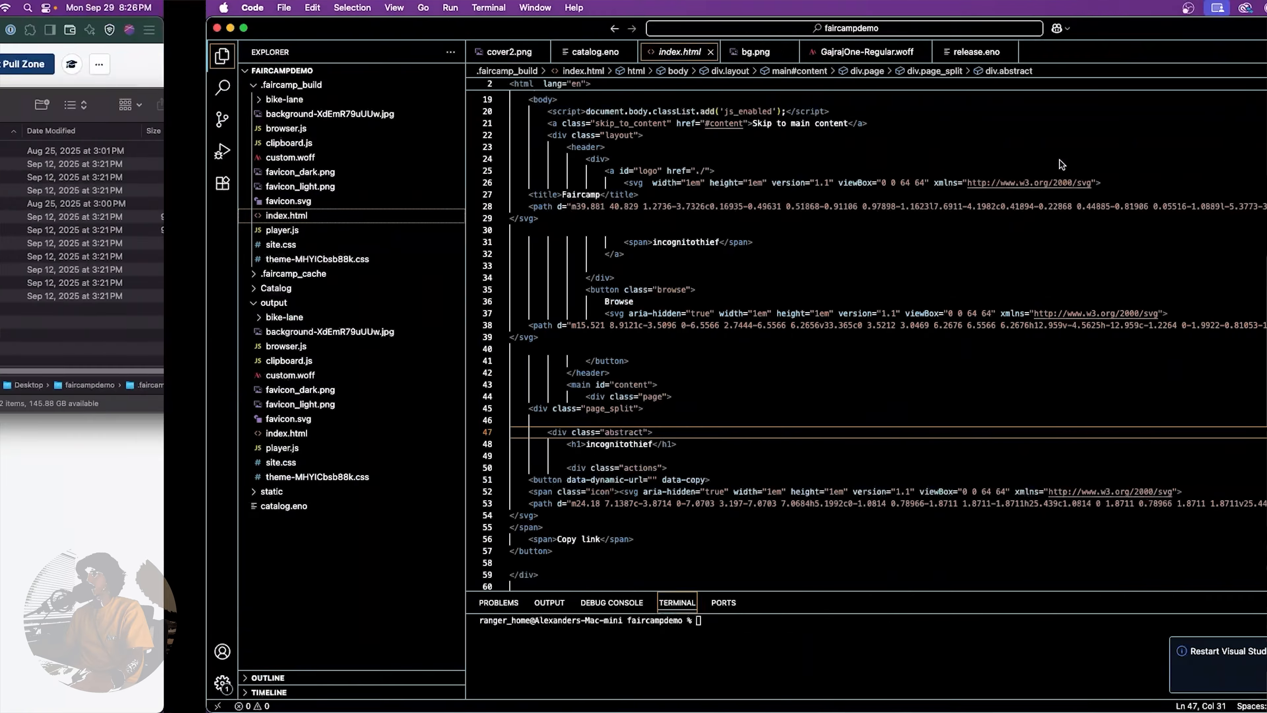
{"action": "right_click", "coordinate": [121, 86]}
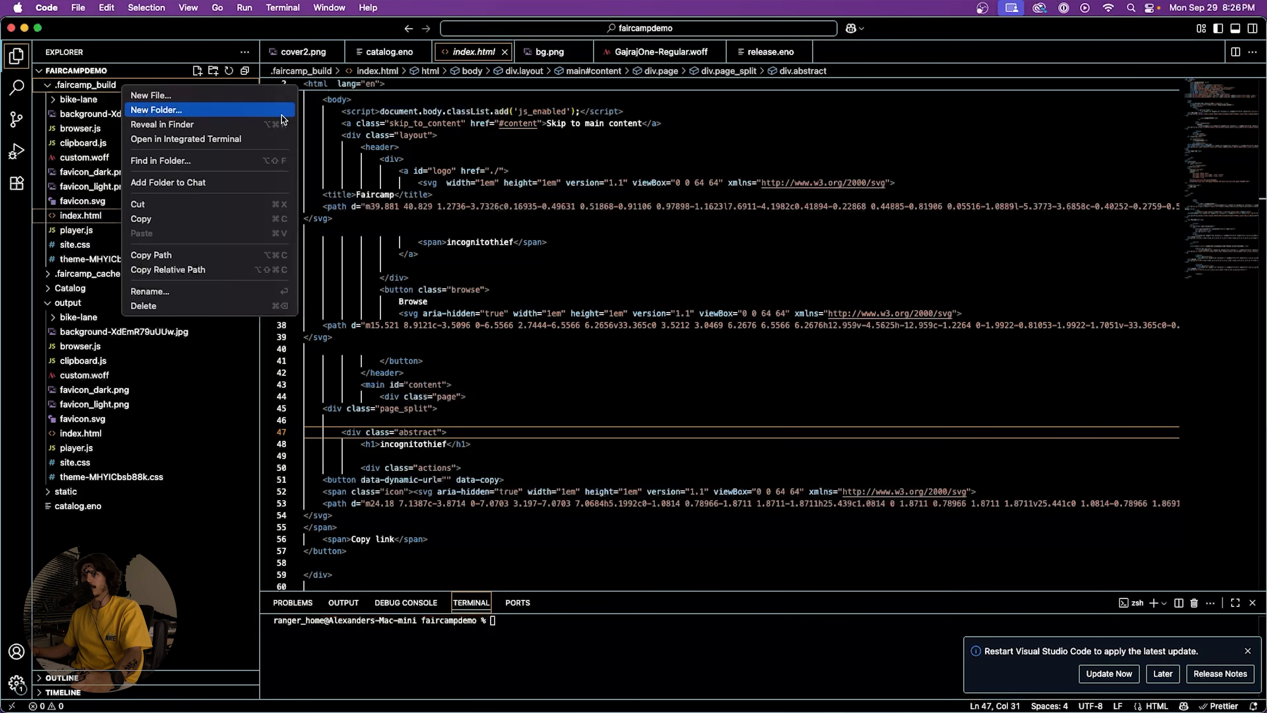
{"action": "left_click", "coordinate": [109, 87]}
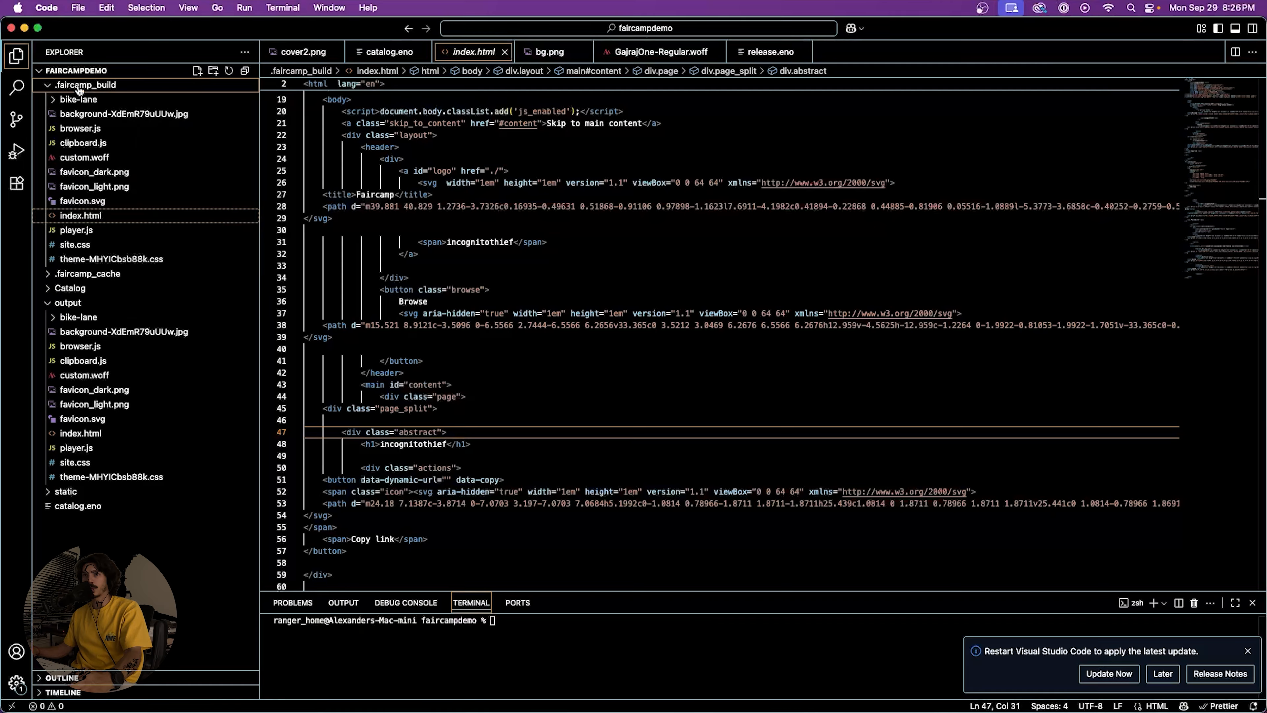
{"action": "left_click", "coordinate": [94, 87]}
{"action": "left_click", "coordinate": [115, 130]}
{"action": "left_click", "coordinate": [77, 132]}
{"action": "left_click", "coordinate": [78, 132]}
{"action": "left_click", "coordinate": [77, 133]}
{"action": "left_click", "coordinate": [76, 133]}
{"action": "left_click", "coordinate": [84, 82]}
{"action": "right_click", "coordinate": [84, 82]}
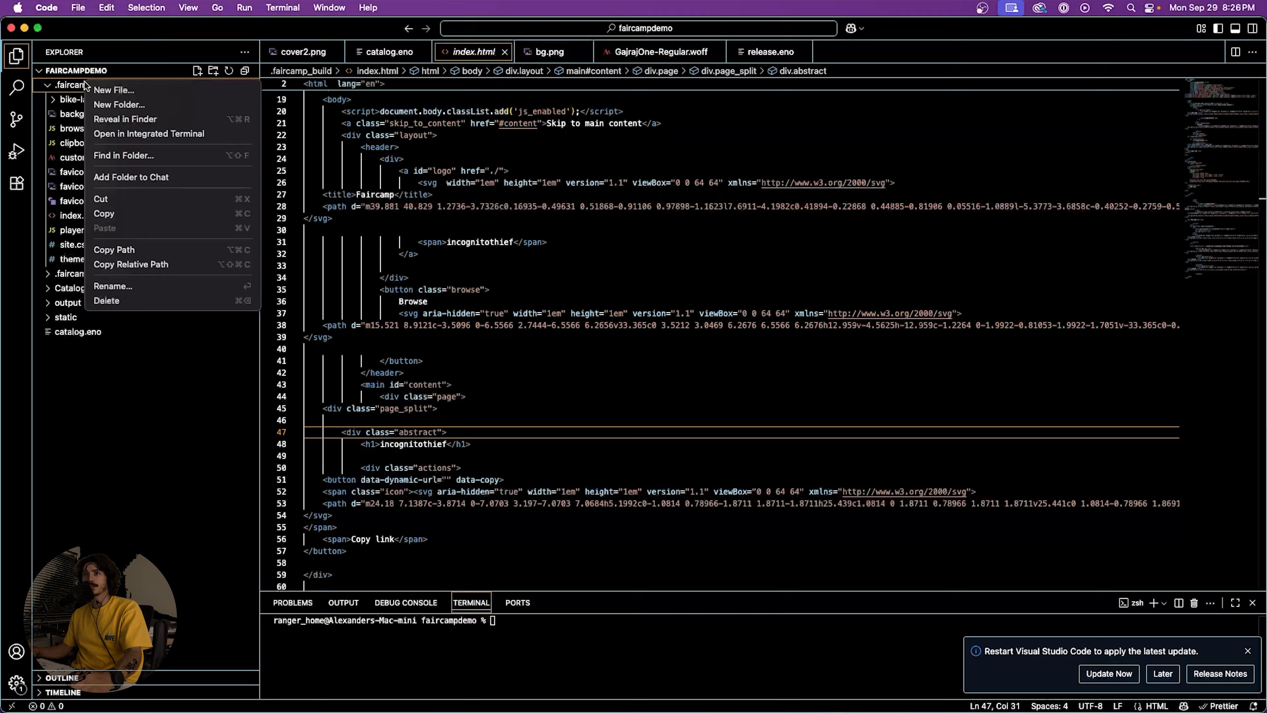
{"action": "left_click", "coordinate": [143, 118]}
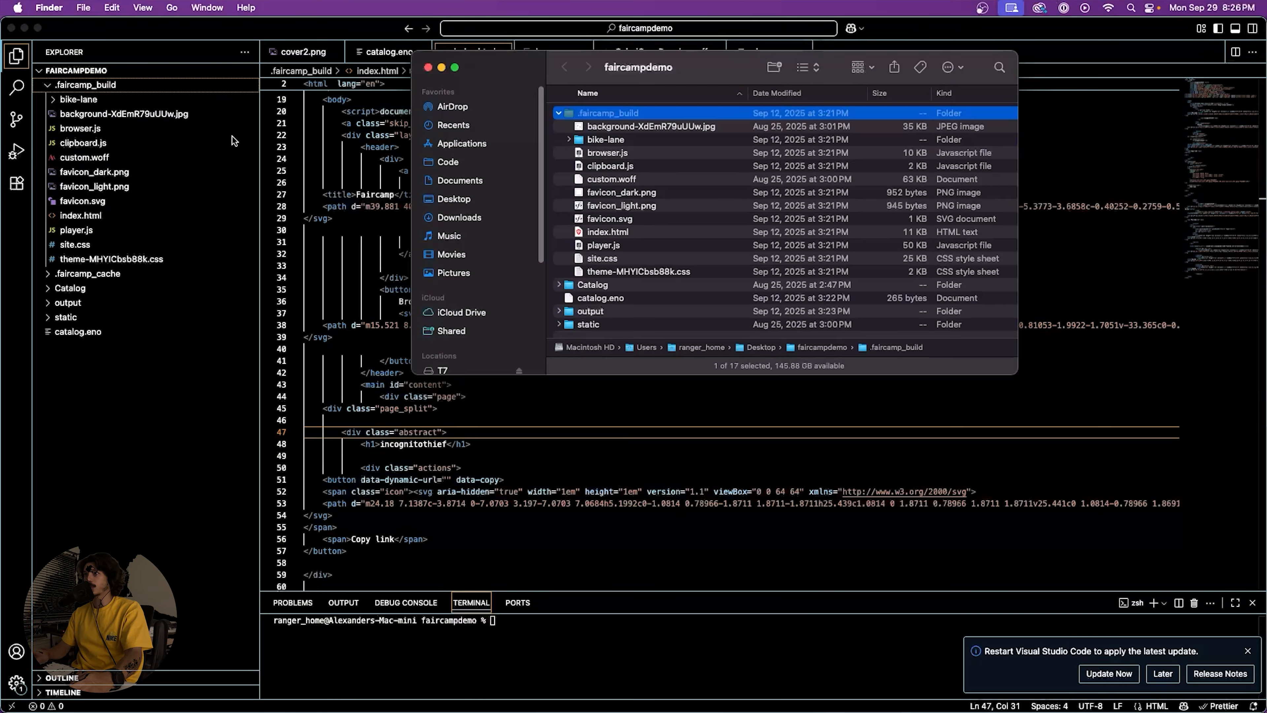
Bring the revealed Finder window over the Bunny file manager and open the .faircamp_build folder in it
{"action": "key", "text": "ctrl+Up"}
{"action": "left_click_drag", "start_coordinate": [1052, 149], "coordinate": [529, 42]}
{"action": "left_click", "coordinate": [510, 44]}
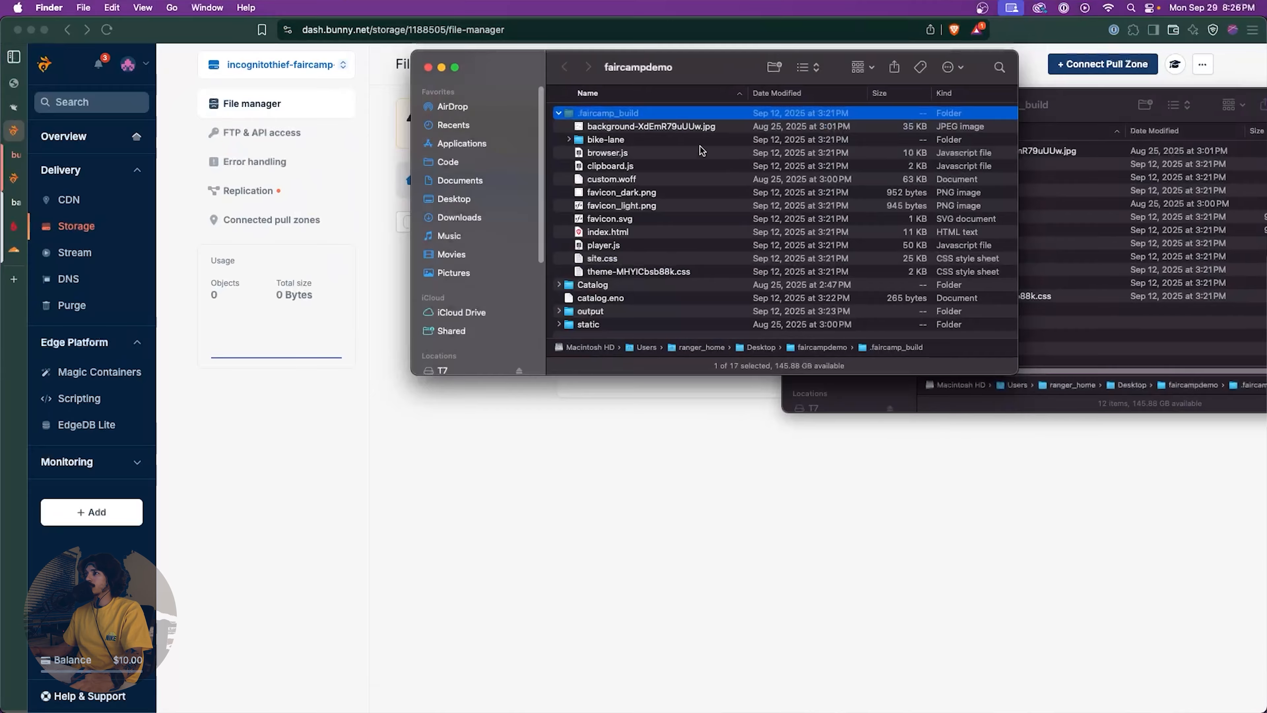
{"action": "double_click", "coordinate": [648, 113]}
{"action": "left_click_drag", "start_coordinate": [666, 70], "coordinate": [987, 103]}
Upload all loose files from .faircamp_build, excluding the bike-lane folder, to the root of the storage zone
{"action": "left_click_drag", "start_coordinate": [956, 360], "coordinate": [928, 175]}
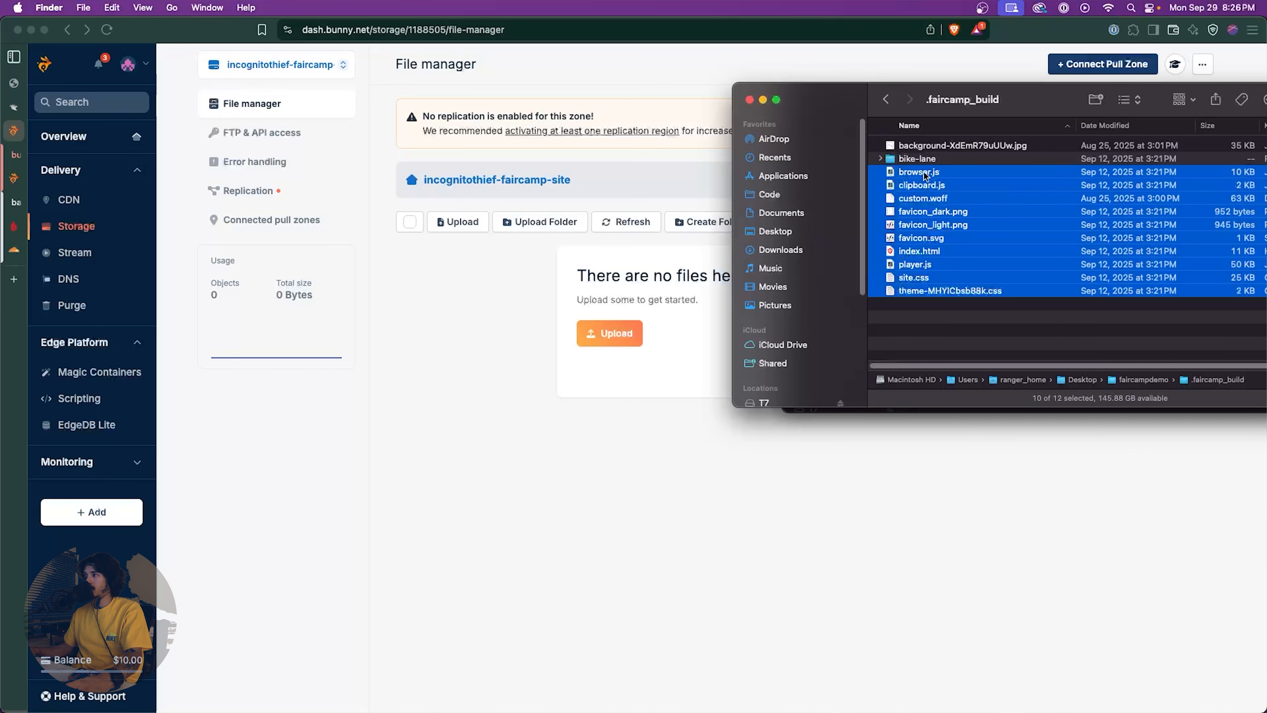
{"action": "left_click", "coordinate": [930, 147], "text": "super"}
{"action": "left_click_drag", "start_coordinate": [1013, 206], "coordinate": [575, 344]}
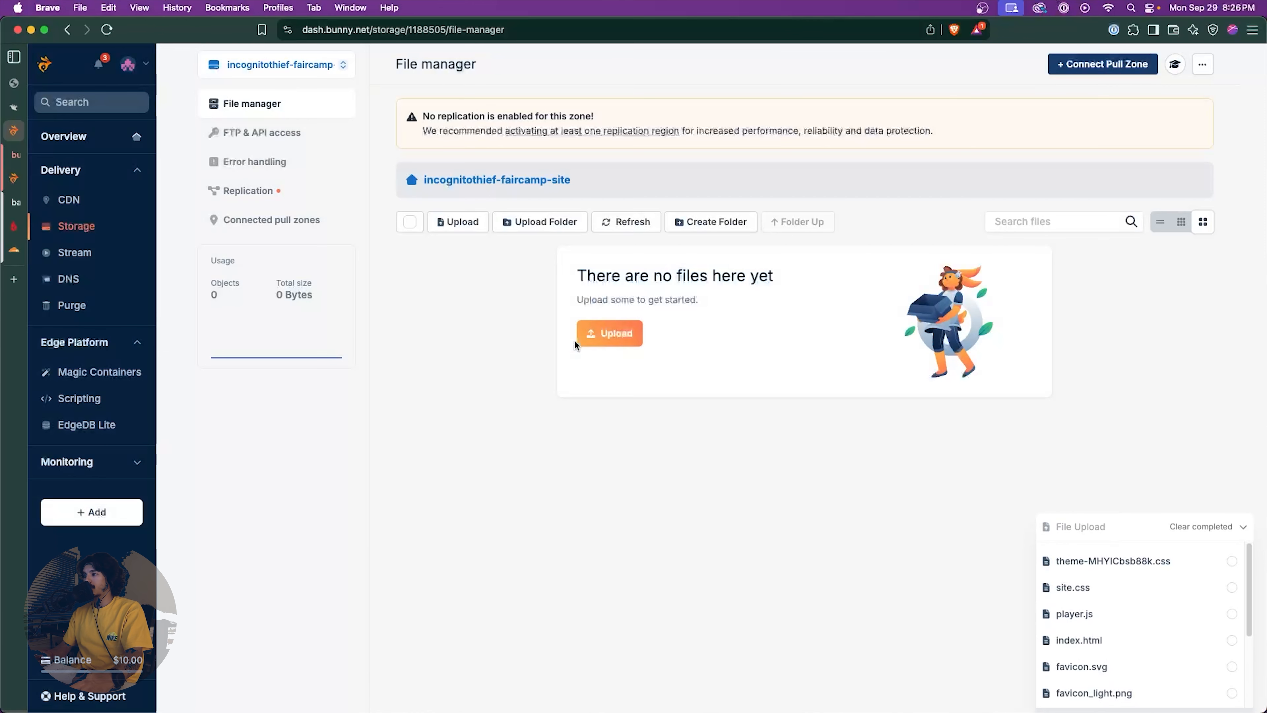
Try to upload the bike-lane folder directly from the Finder window into the storage file manager
{"action": "key", "text": "ctrl+Up"}
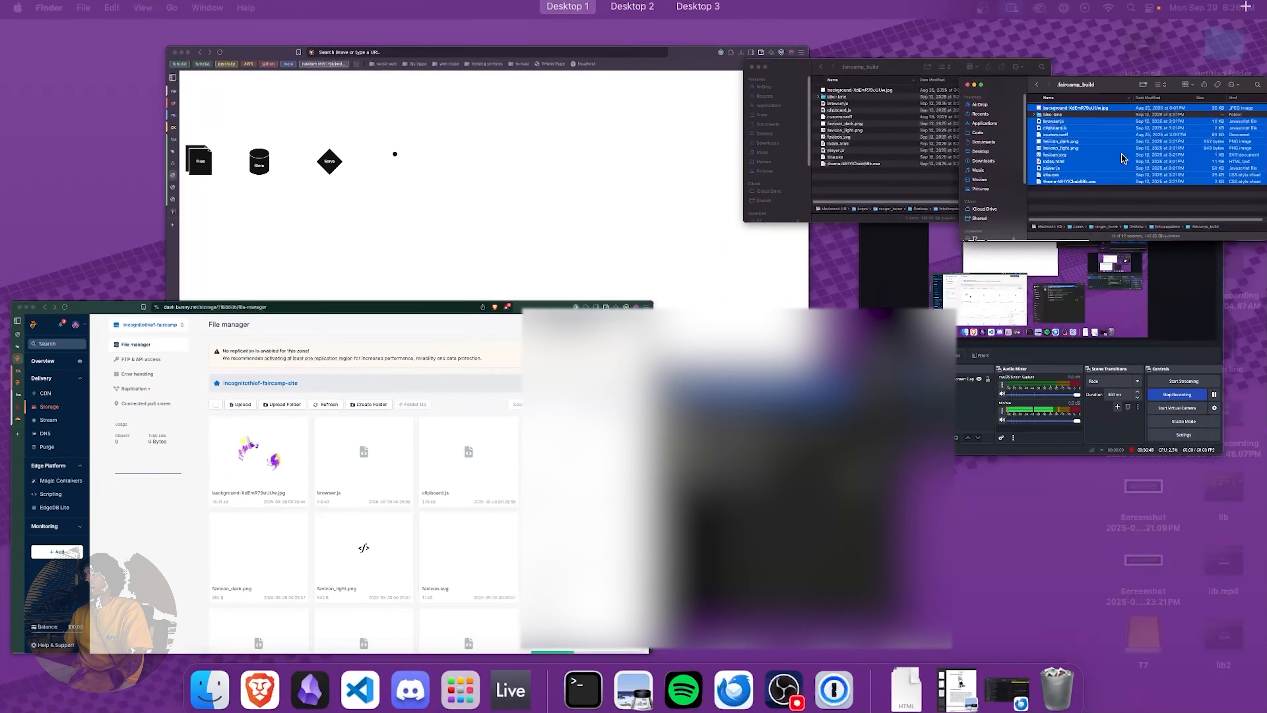
{"action": "left_click", "coordinate": [1096, 171]}
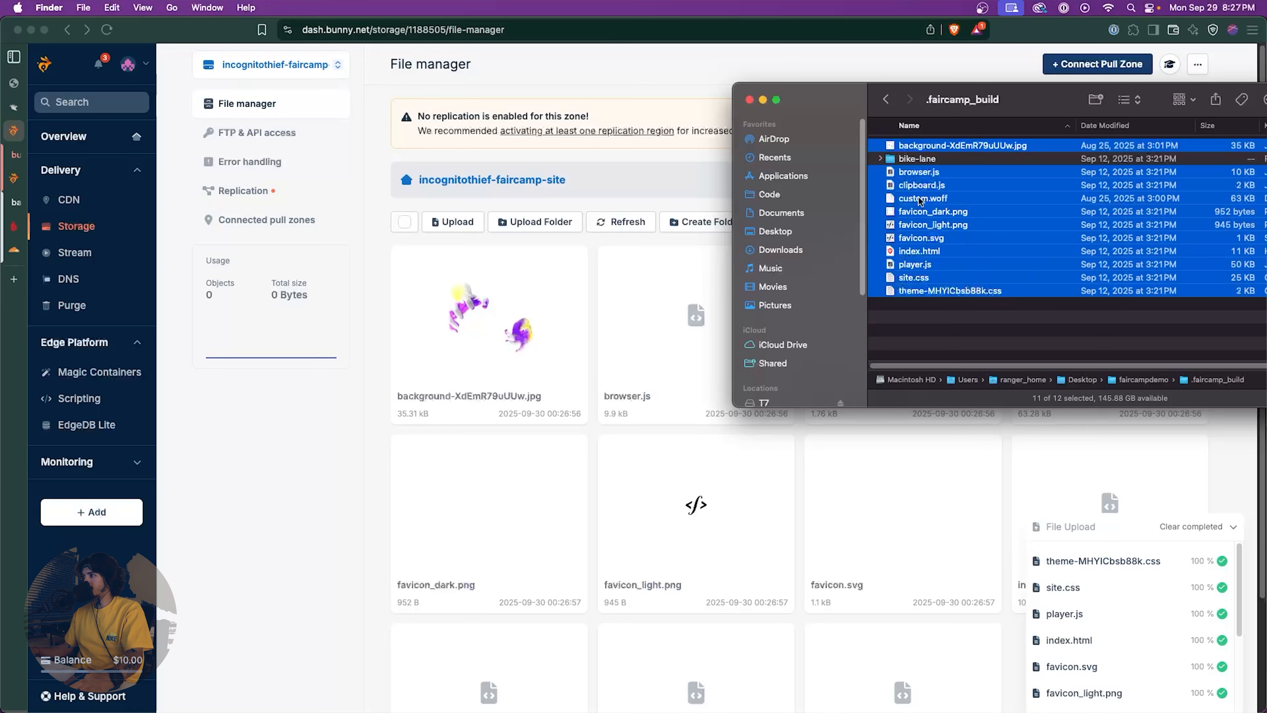
{"action": "left_click", "coordinate": [949, 328]}
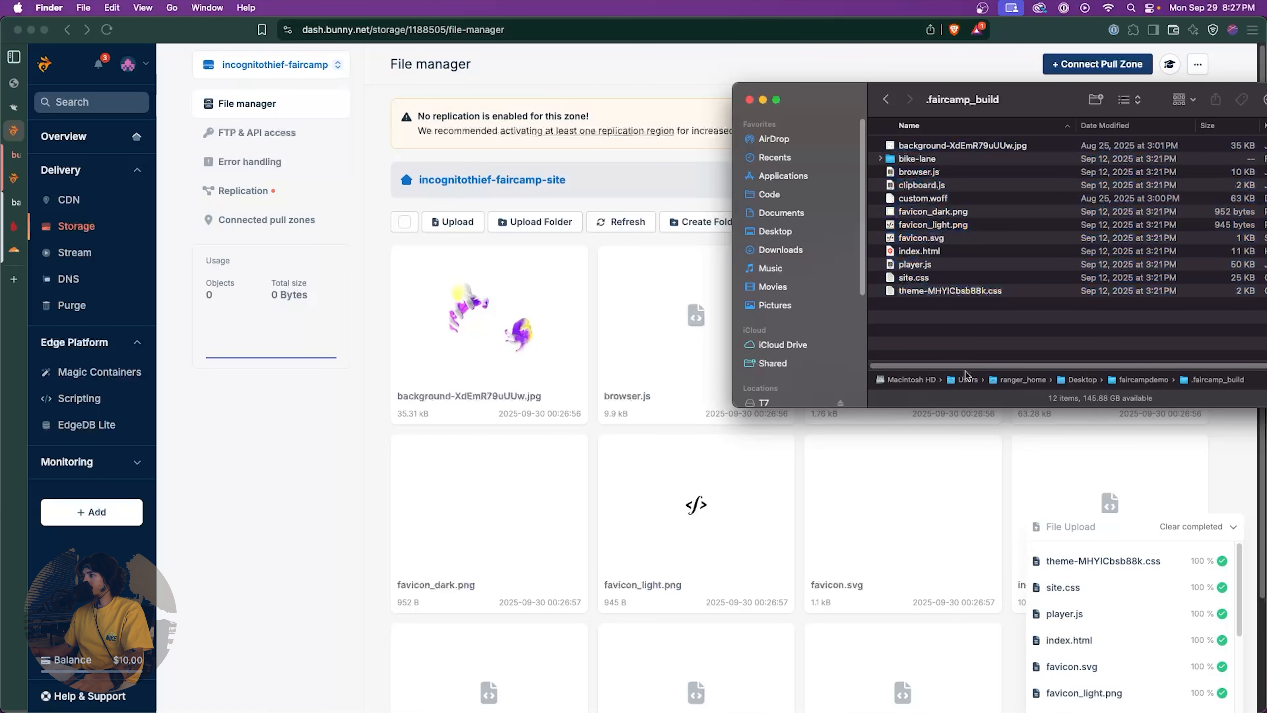
{"action": "left_click_drag", "start_coordinate": [916, 158], "coordinate": [608, 308]}
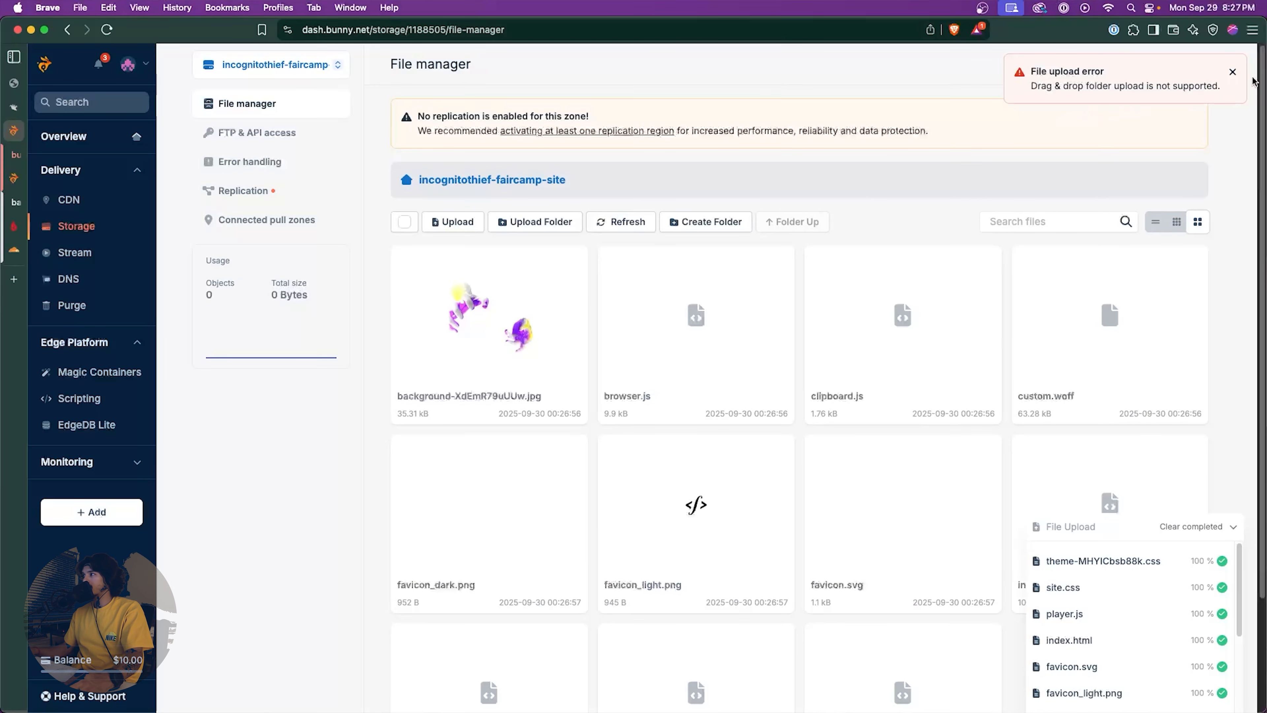
{"action": "left_click", "coordinate": [1232, 72]}
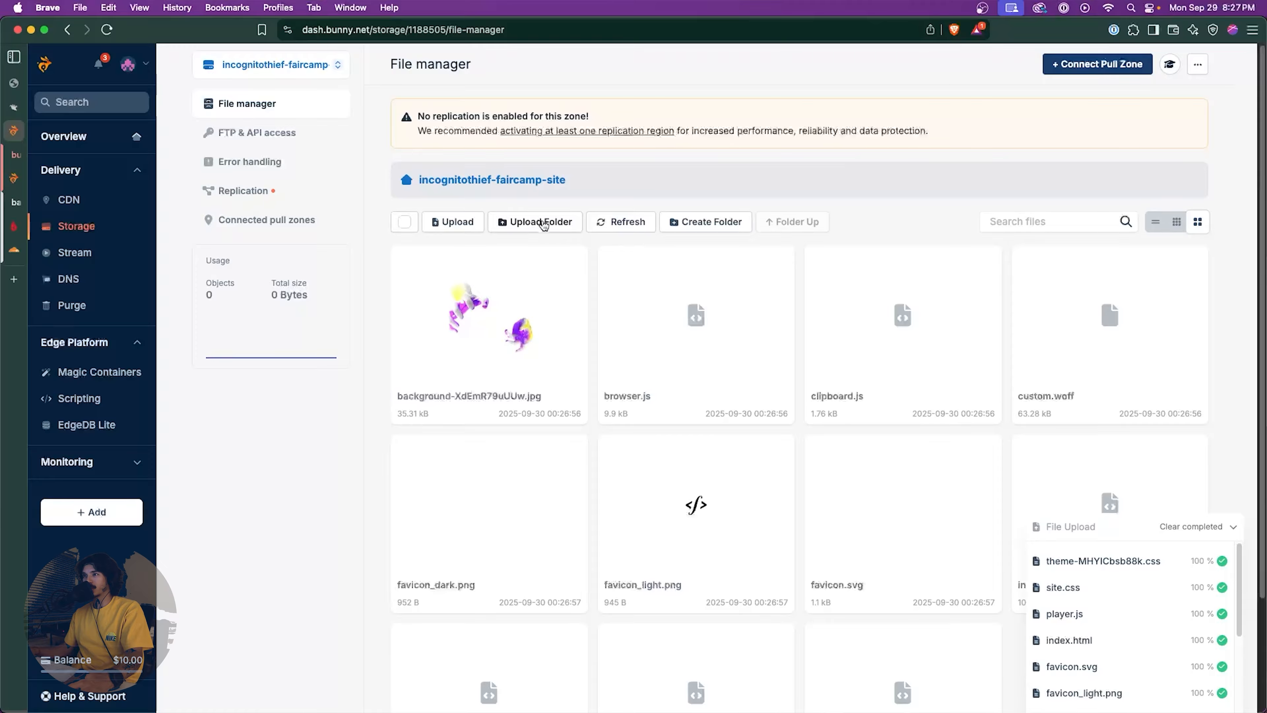
Upload the bike-lane folder from .faircamp_build with the folder upload, approve the browser's request, and check the uploaded files
{"action": "left_click", "coordinate": [544, 224]}
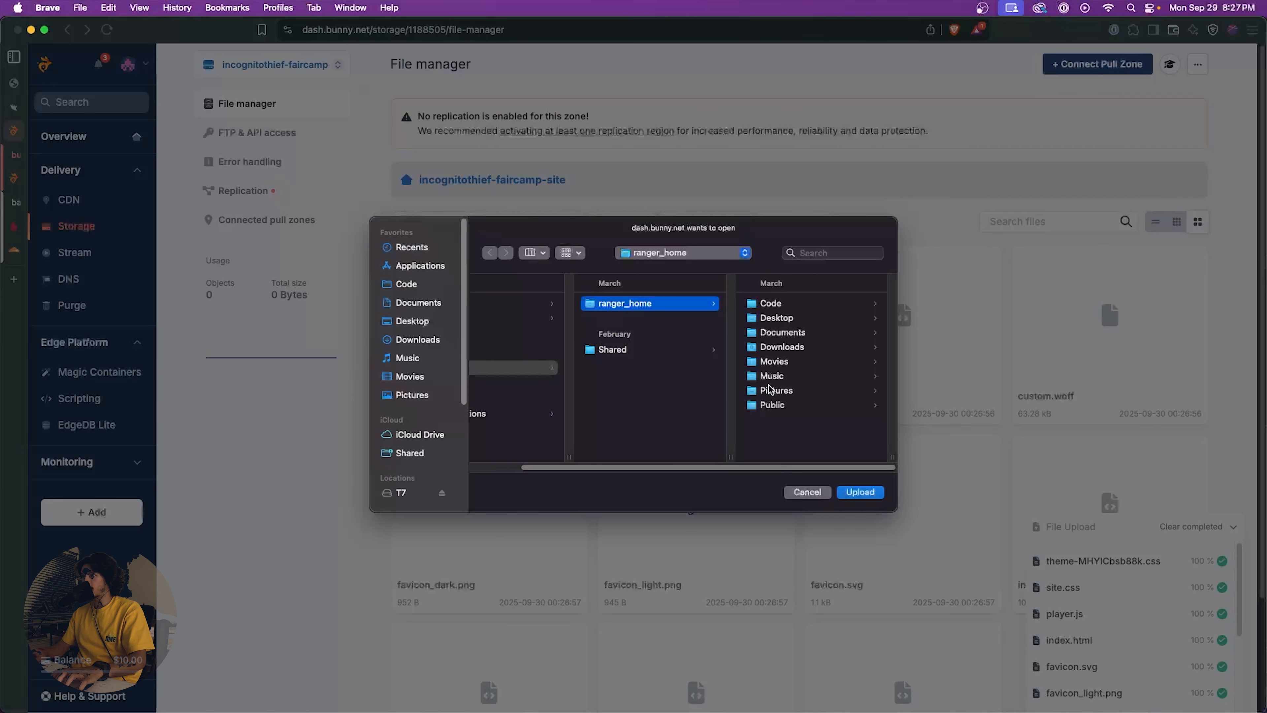
{"action": "key", "text": "ctrl+Up"}
{"action": "left_click", "coordinate": [1139, 154]}
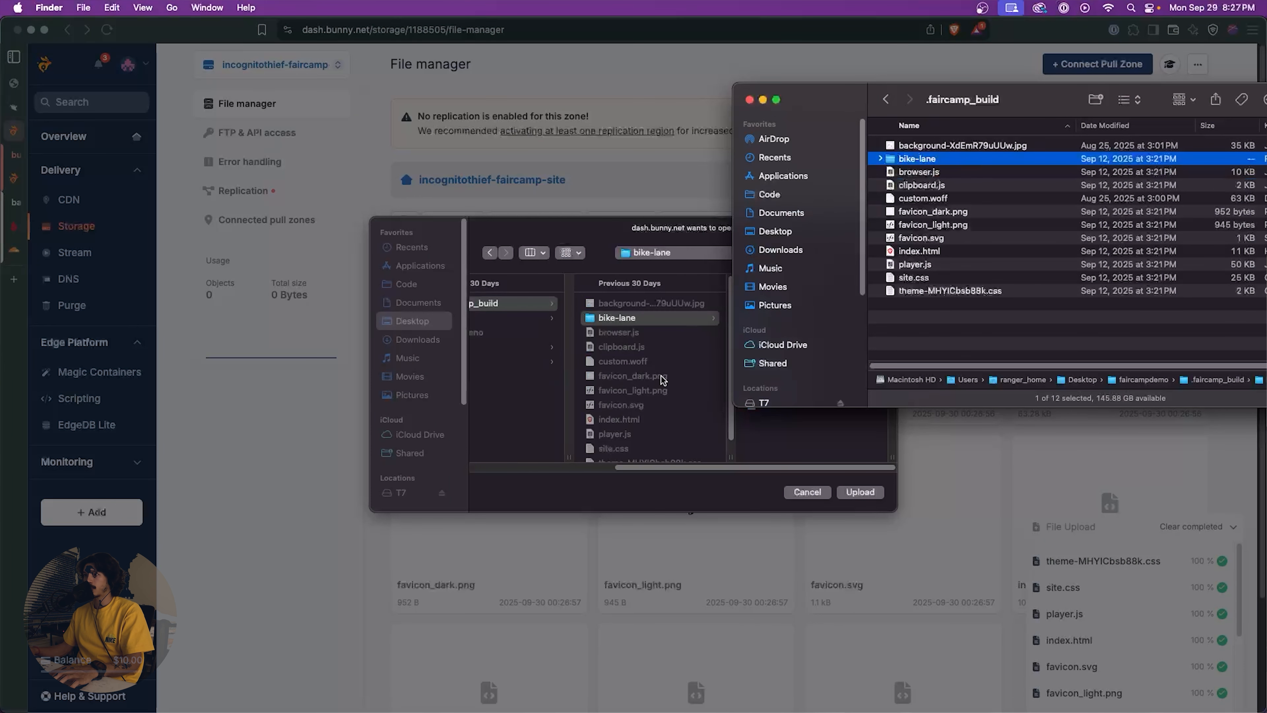
{"action": "left_click_drag", "start_coordinate": [838, 100], "coordinate": [921, 111]}
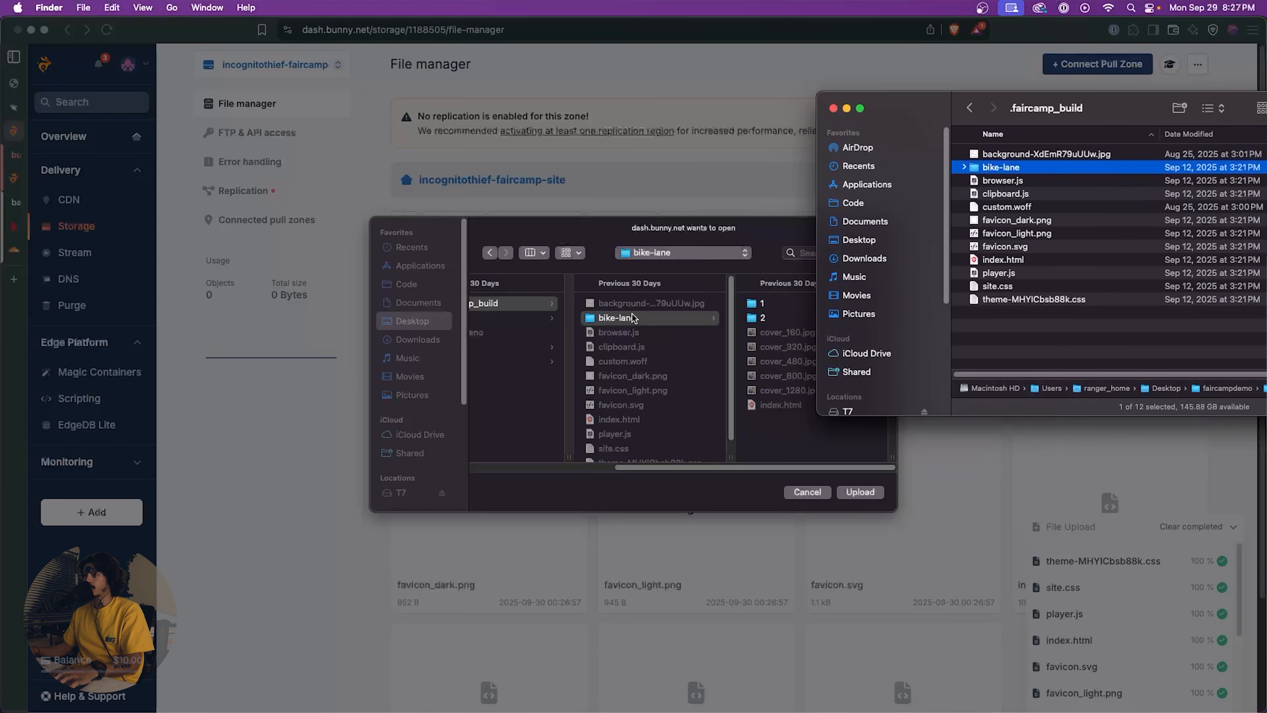
{"action": "left_click", "coordinate": [658, 318]}
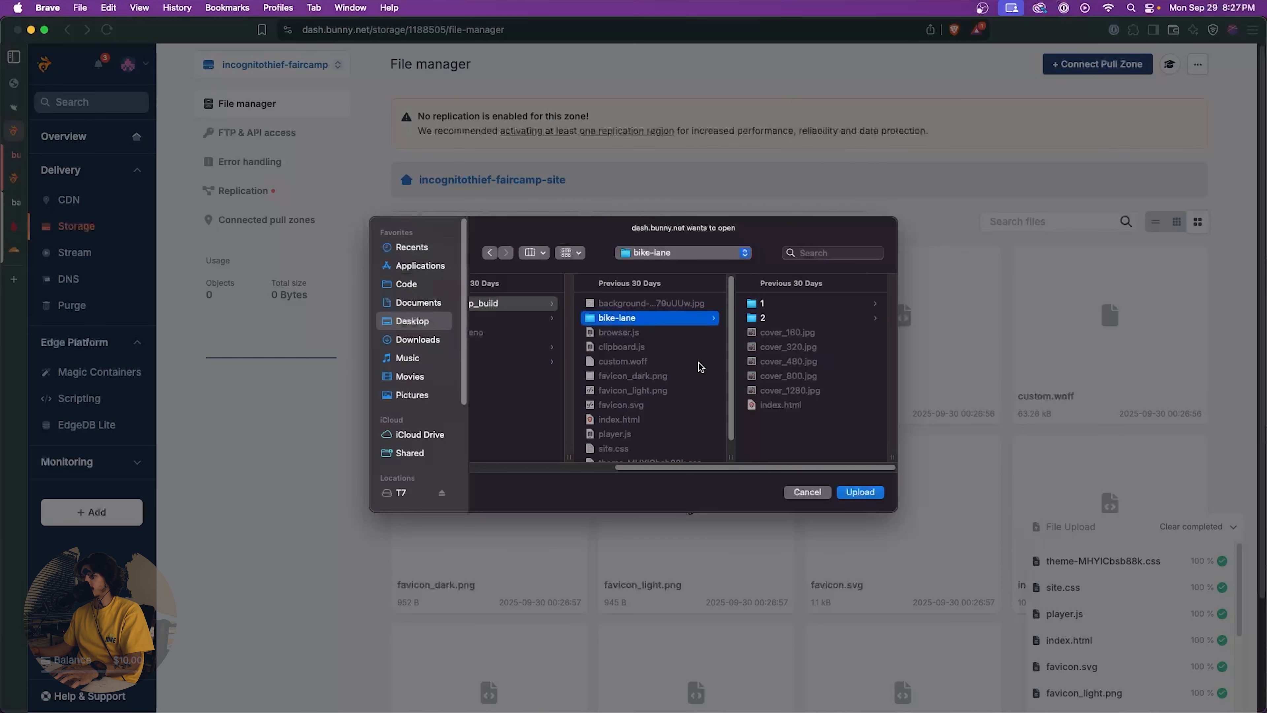
{"action": "left_click", "coordinate": [868, 493]}
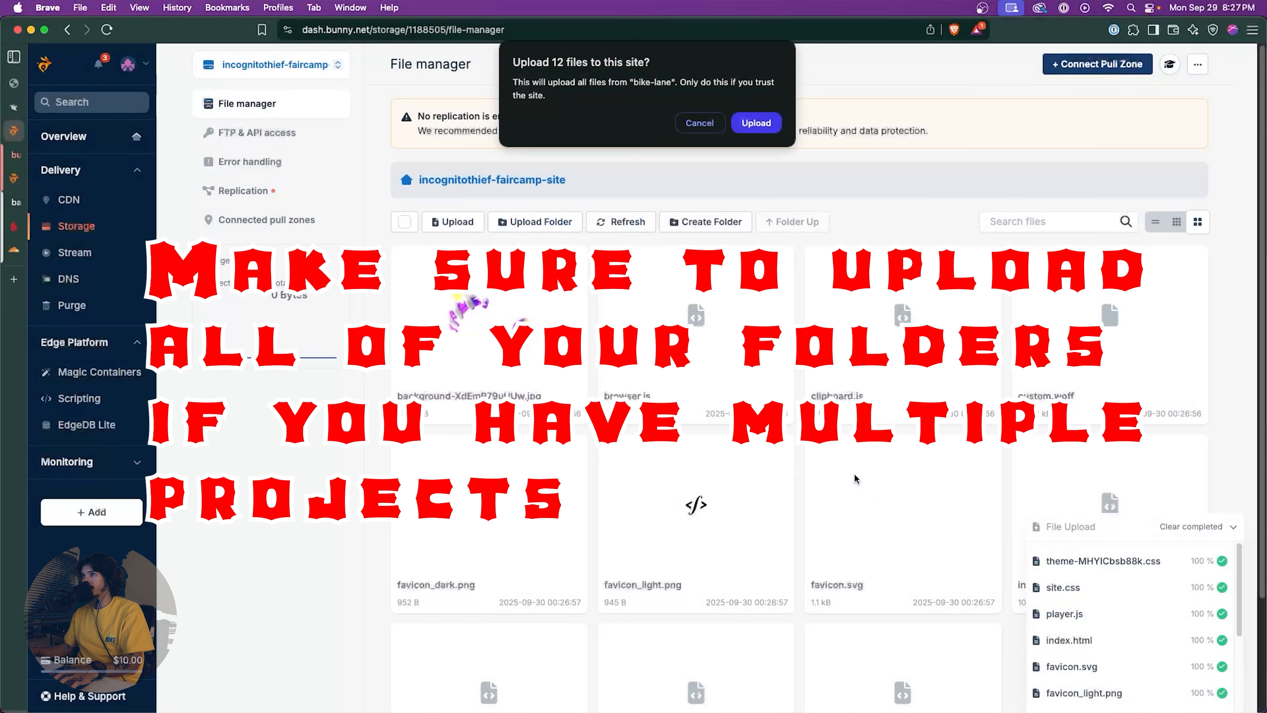
{"action": "left_click", "coordinate": [754, 123]}
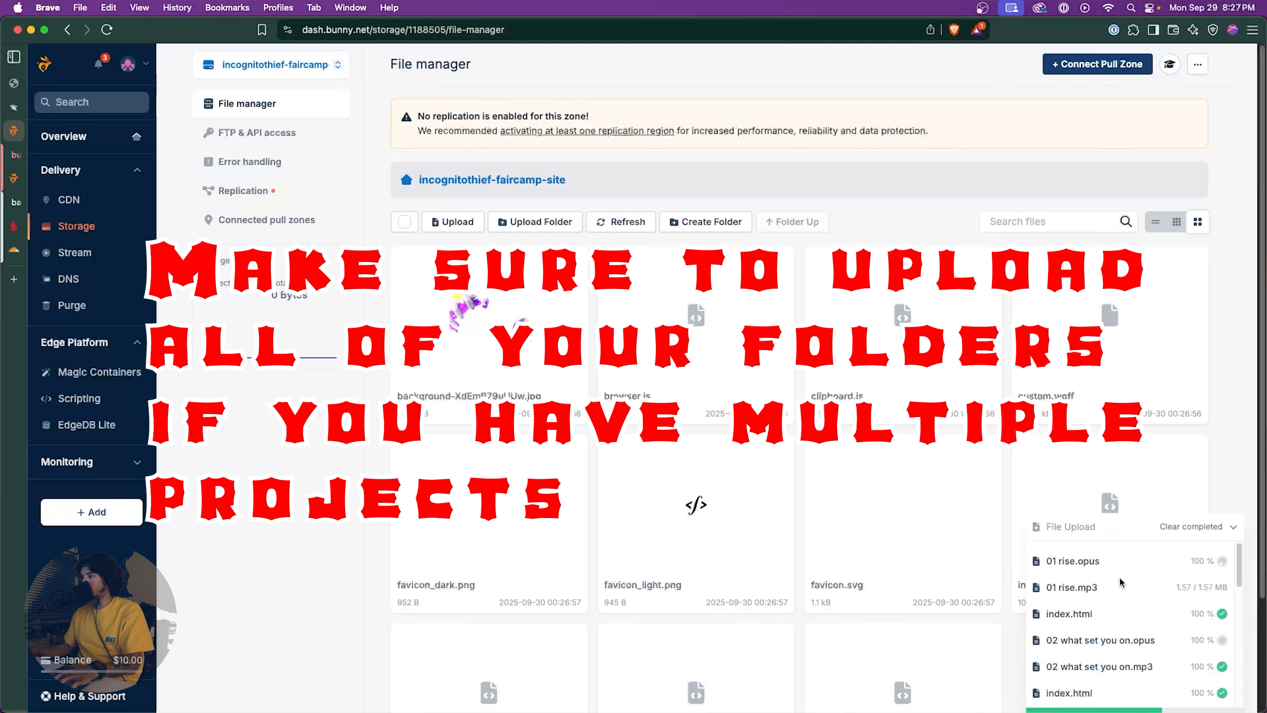
{"action": "scroll", "coordinate": [1121, 582], "scroll_direction": "down", "scroll_amount": 8}
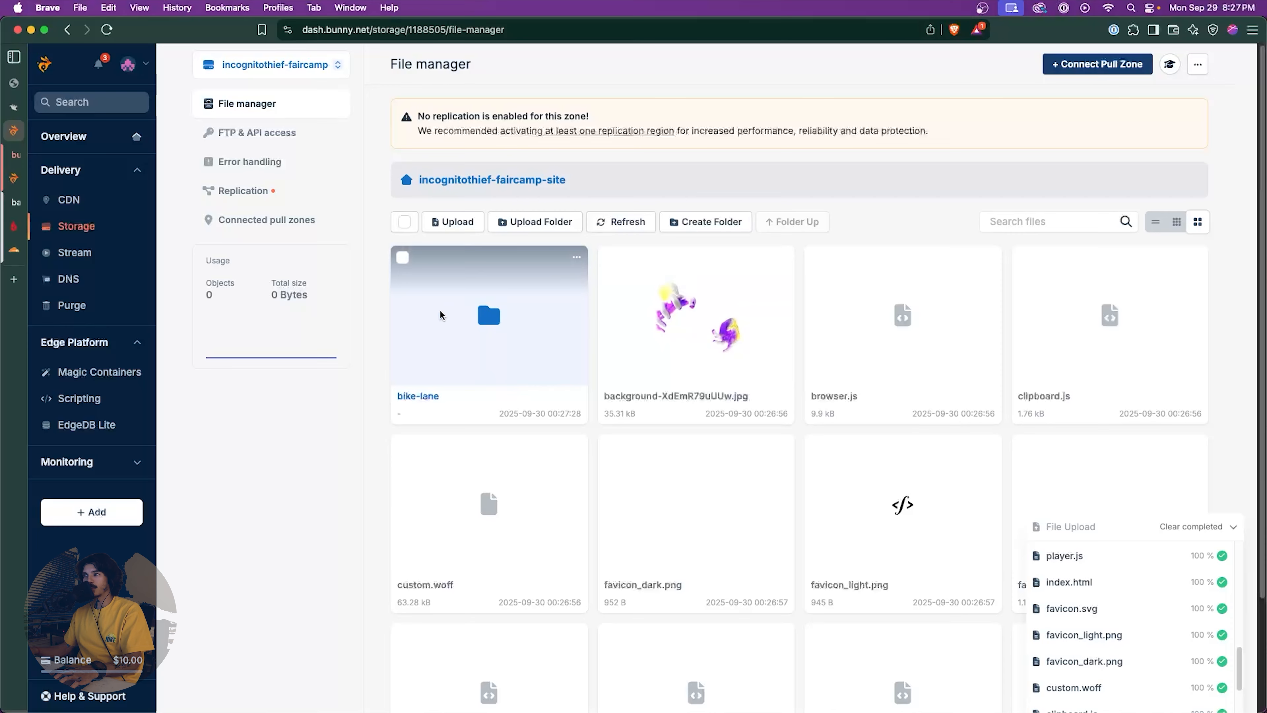
{"action": "scroll", "coordinate": [487, 331], "scroll_direction": "down", "scroll_amount": 2}
{"action": "scroll", "coordinate": [488, 328], "scroll_direction": "up", "scroll_amount": 2}
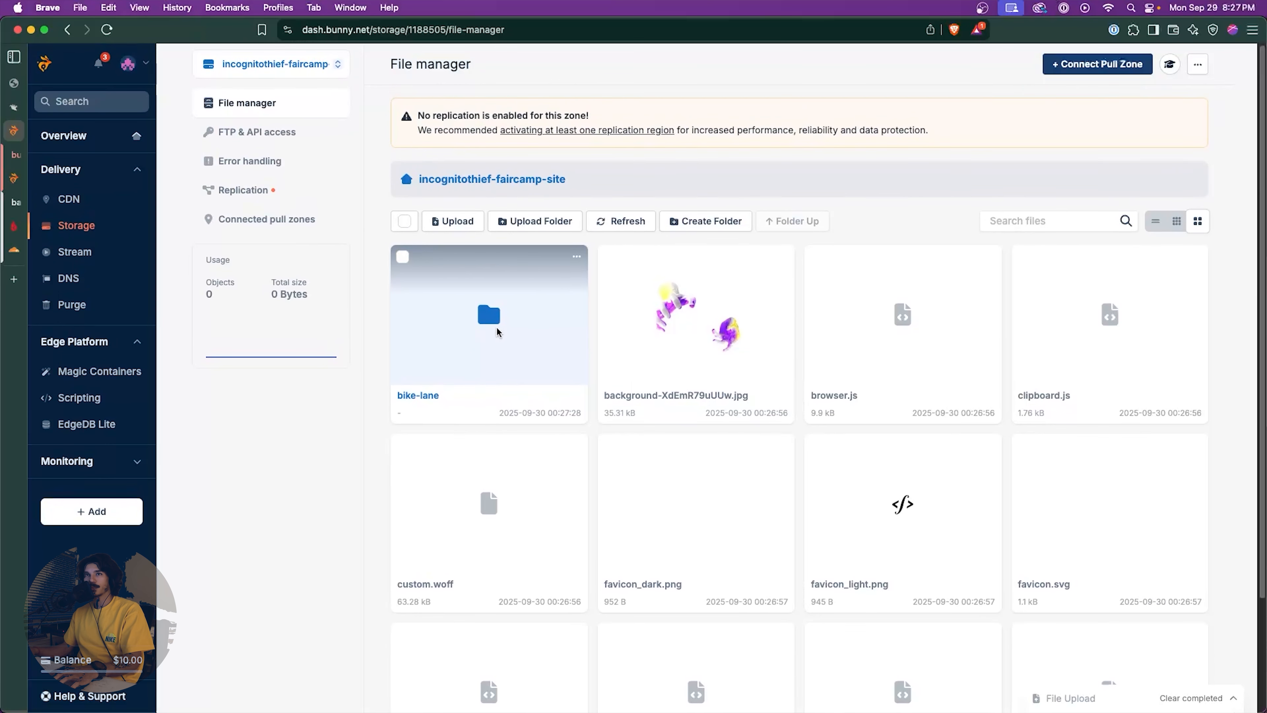
Read the Add a pull zone section of the Bunny CDN documentation guide
{"action": "left_click", "coordinate": [15, 108]}
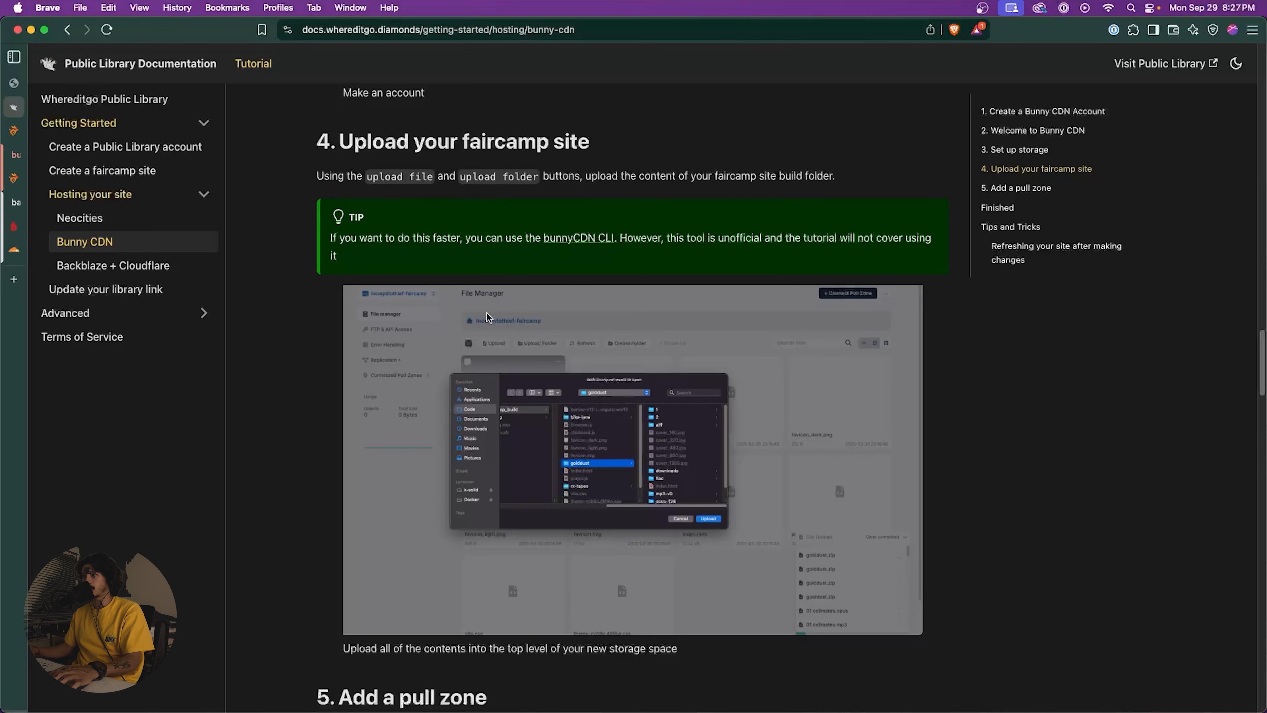
{"action": "scroll", "coordinate": [795, 307], "scroll_direction": "down", "scroll_amount": 12}
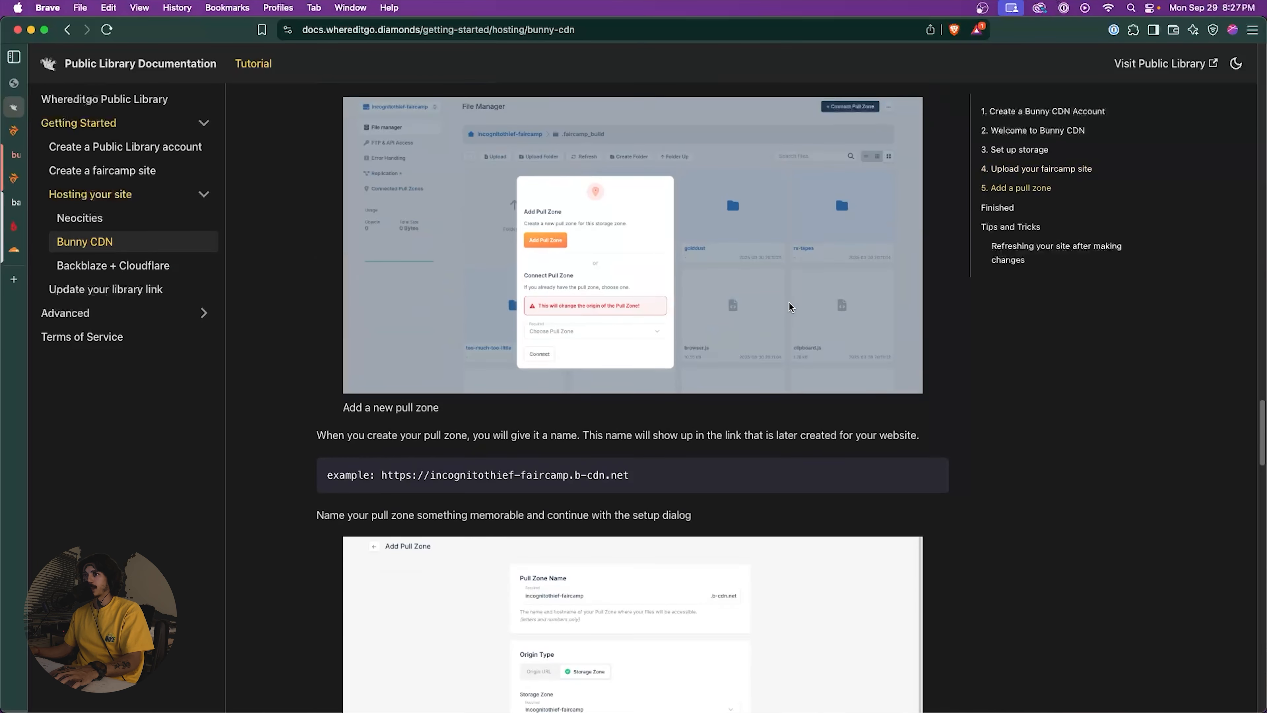
{"action": "scroll", "coordinate": [790, 306], "scroll_direction": "up", "scroll_amount": 3}
{"action": "left_click_drag", "start_coordinate": [335, 171], "coordinate": [519, 195]}
{"action": "left_click", "coordinate": [519, 195]}
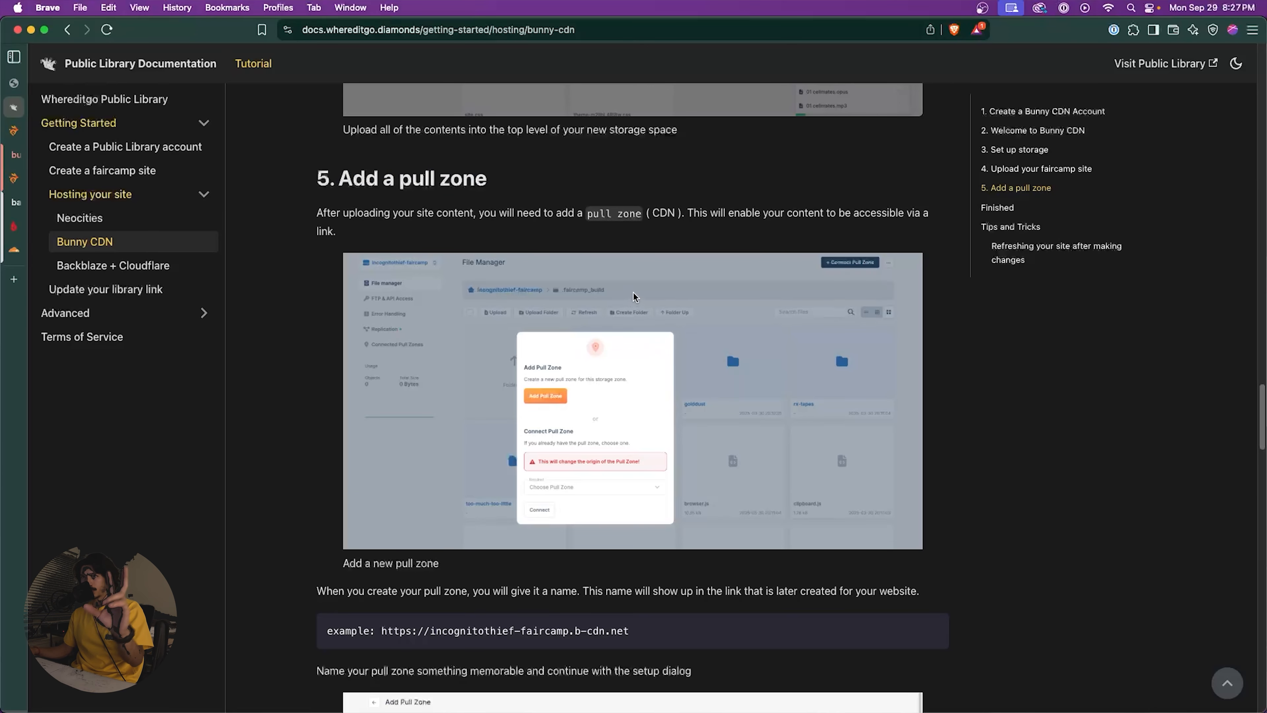
Compare the Web Hosting in a nutshell diagram with the stored files and return to the guide's pull zone section
{"action": "left_click", "coordinate": [14, 83]}
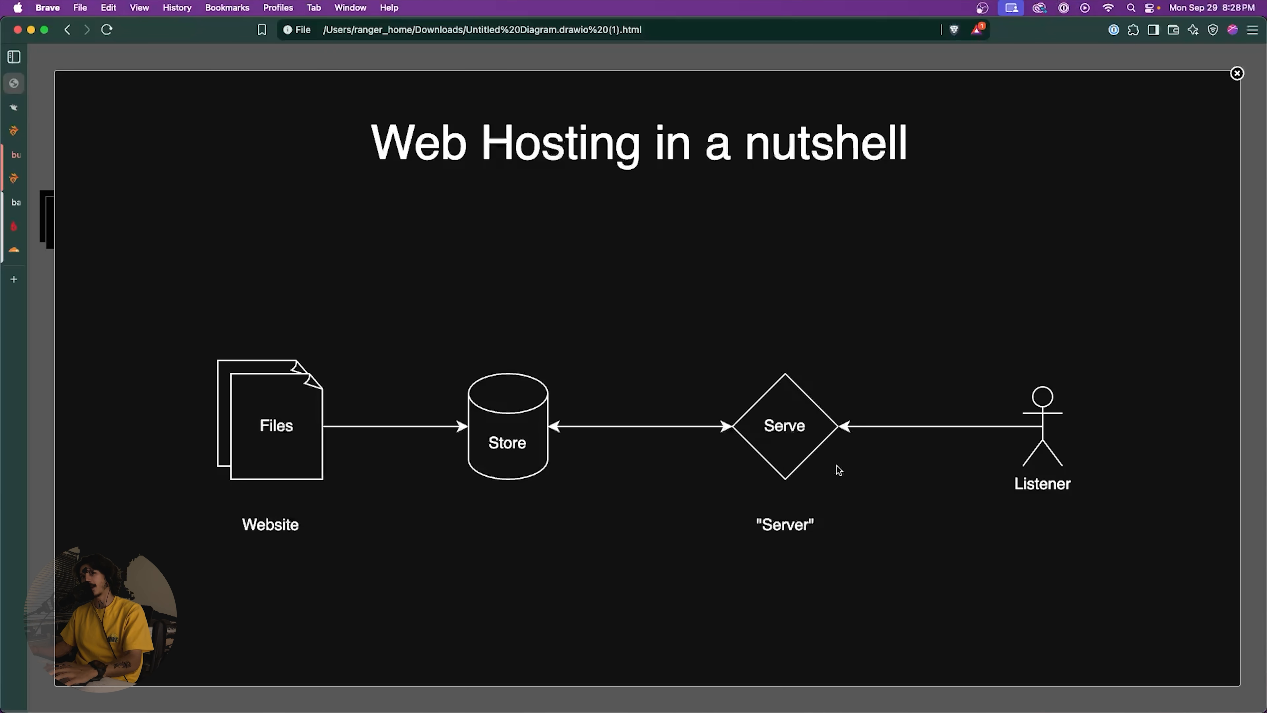
{"action": "left_click", "coordinate": [20, 133]}
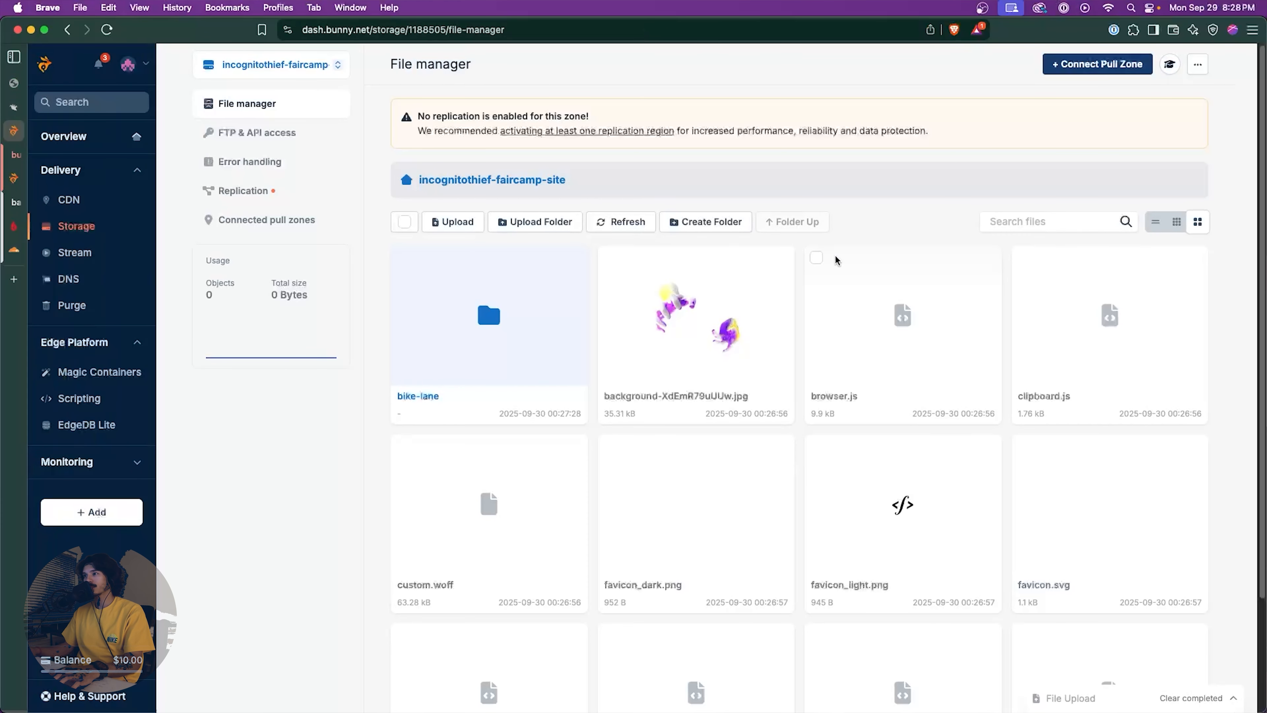
{"action": "left_click", "coordinate": [11, 112]}
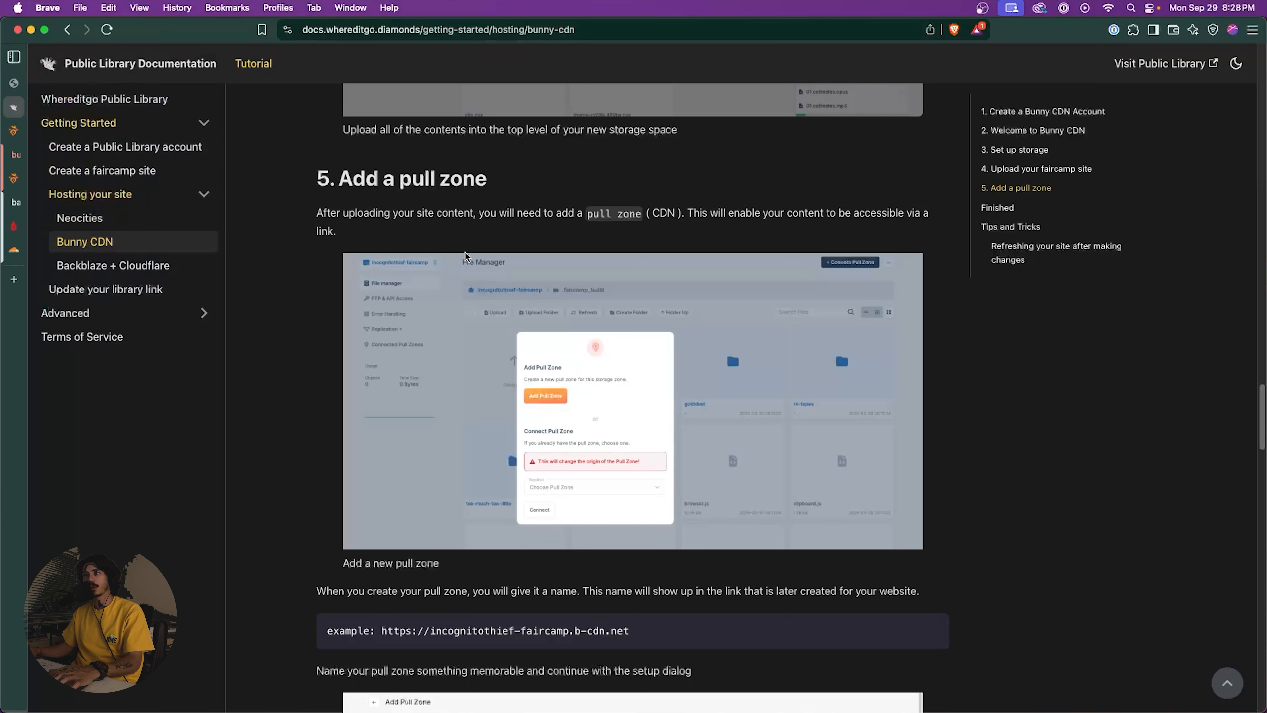
Switch to the Bunny dashboard, start a new CDN pull zone and name it incognitothief-faircamp-site
{"action": "left_click", "coordinate": [21, 131]}
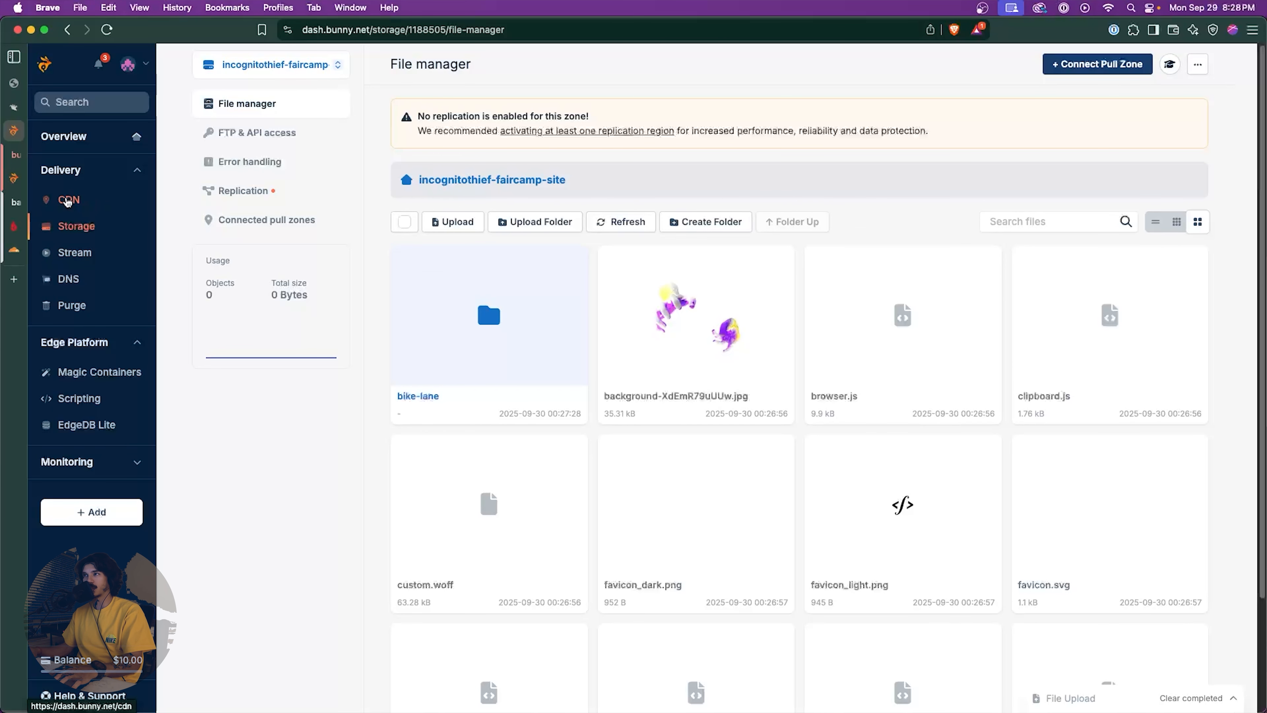
{"action": "left_click", "coordinate": [68, 200]}
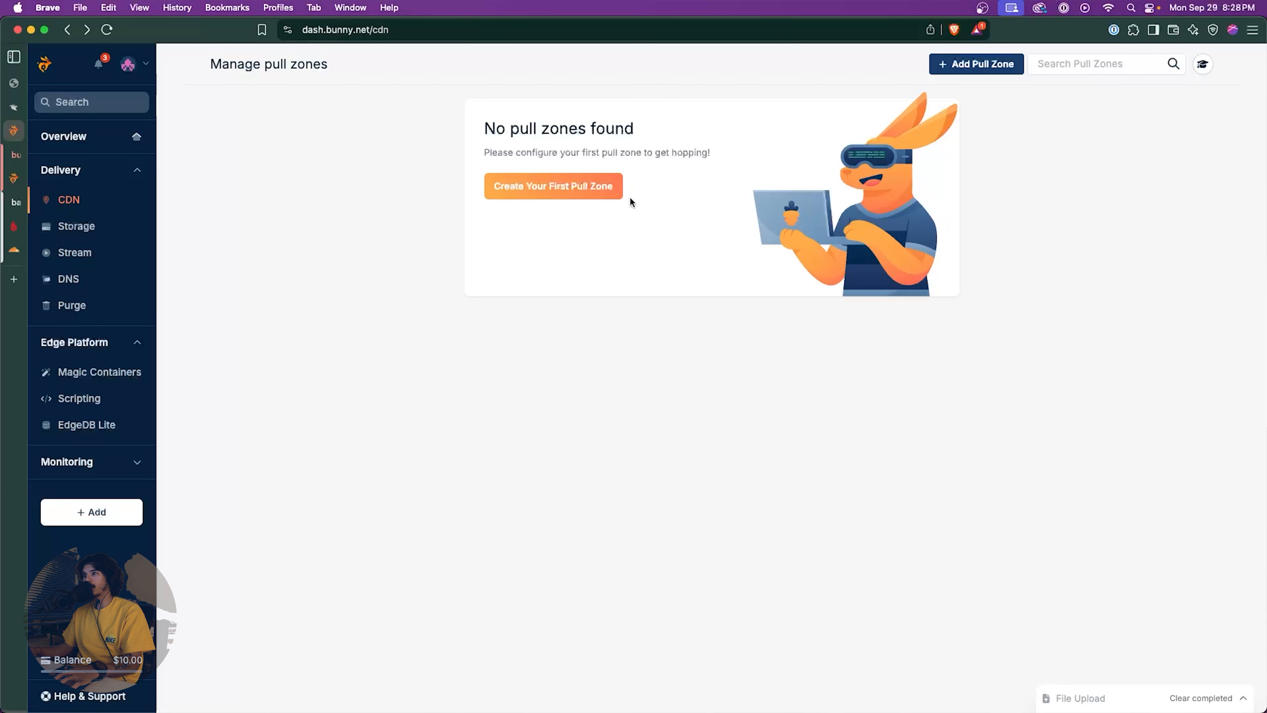
{"action": "left_click", "coordinate": [564, 193]}
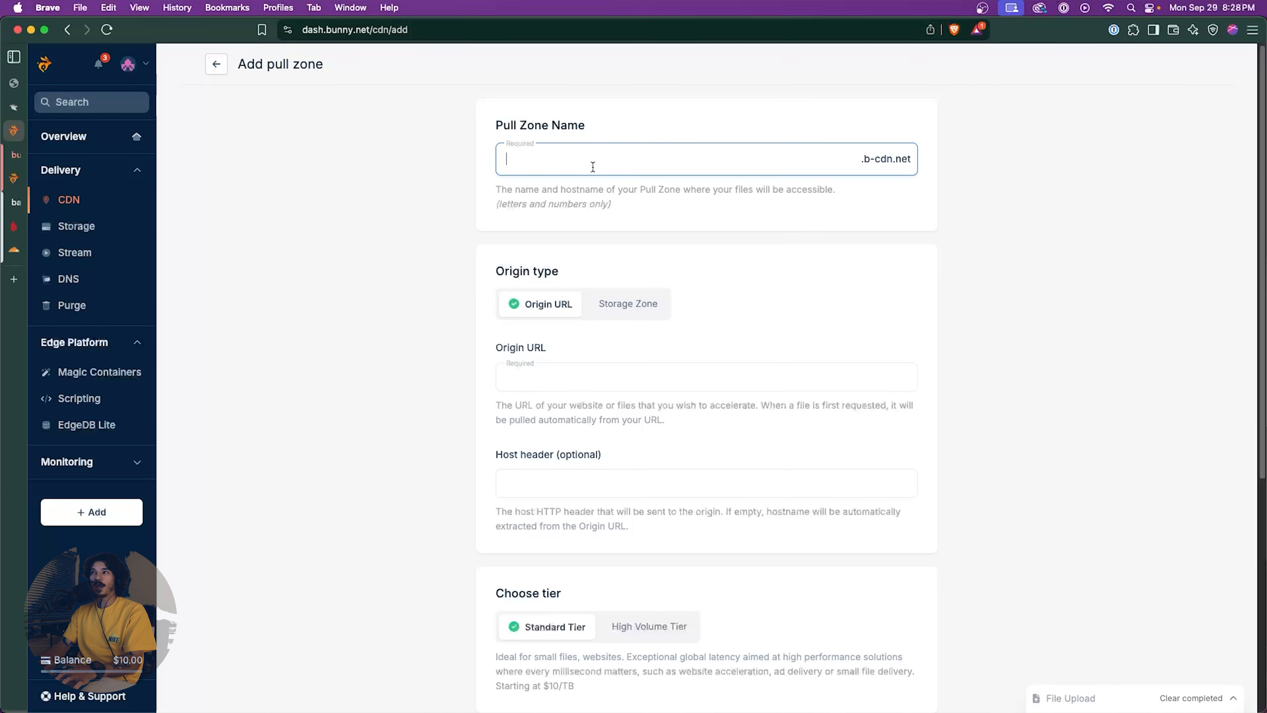
{"action": "type", "text": "inc"}
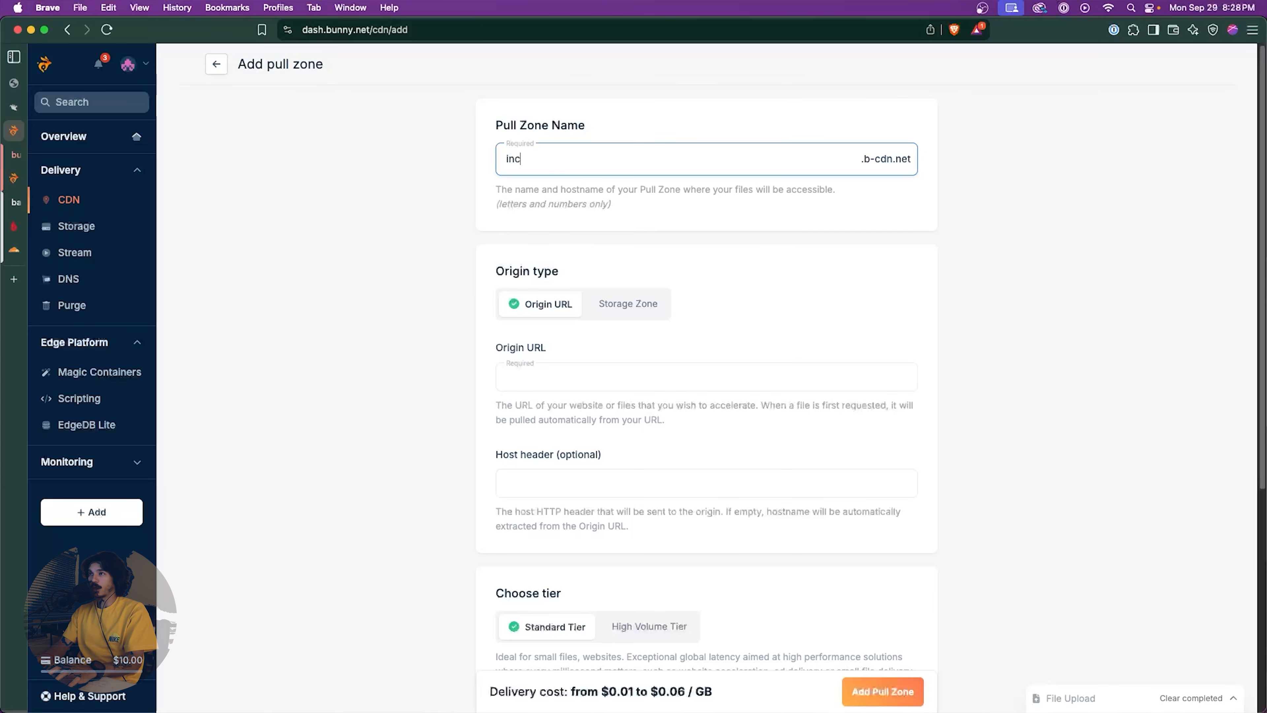
{"action": "type", "text": "ognitoth"}
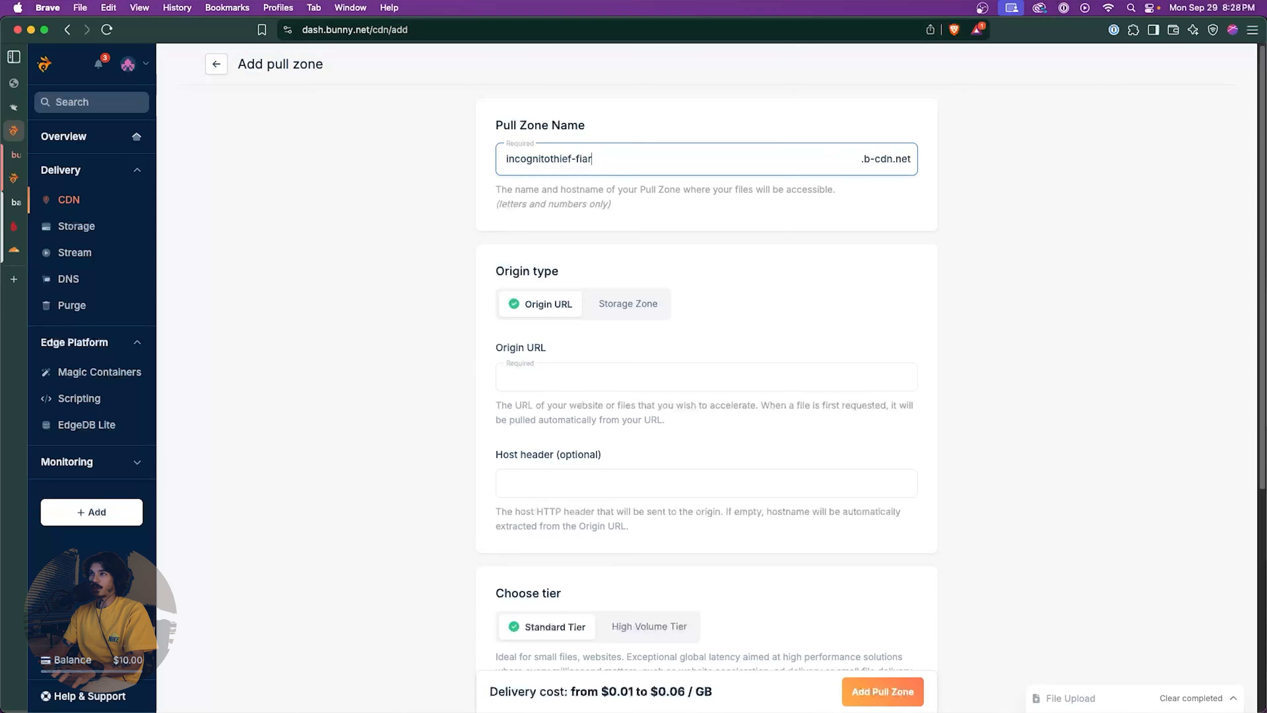
{"action": "type", "text": "ief-faircamp-site"}
{"action": "left_click", "coordinate": [957, 281]}
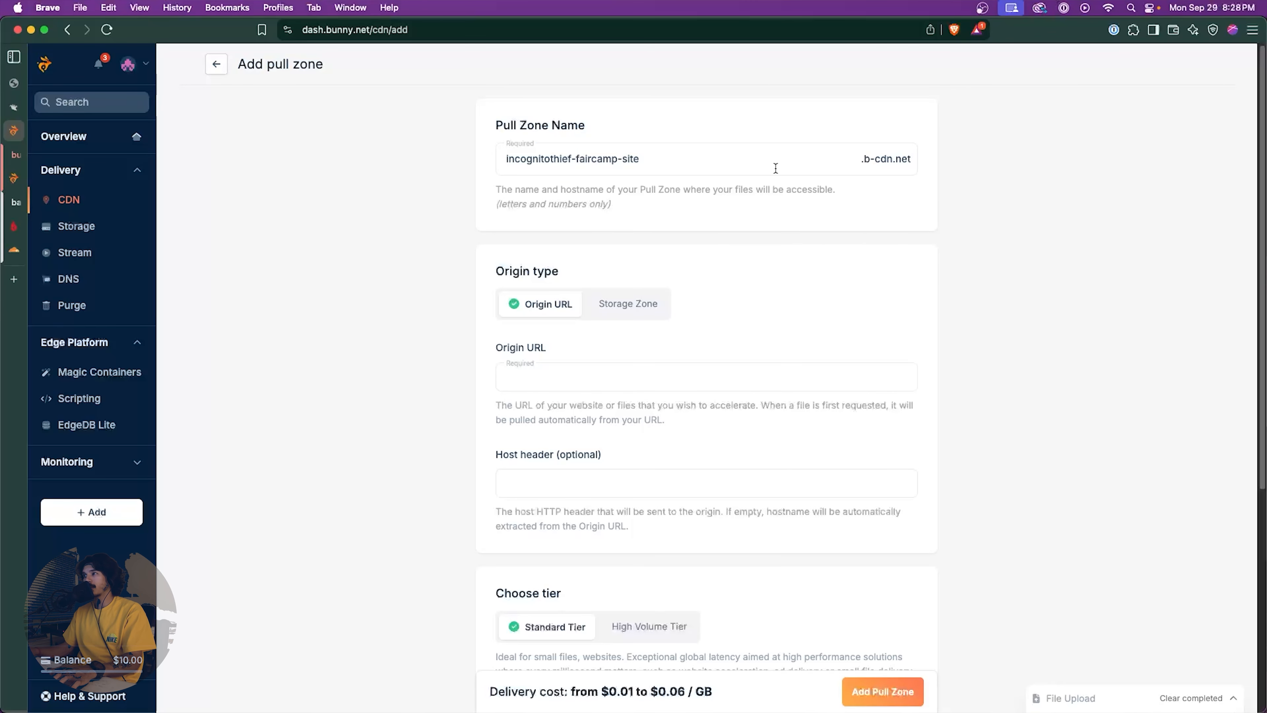
{"action": "left_click_drag", "start_coordinate": [642, 160], "coordinate": [742, 165]}
{"action": "left_click", "coordinate": [650, 164]}
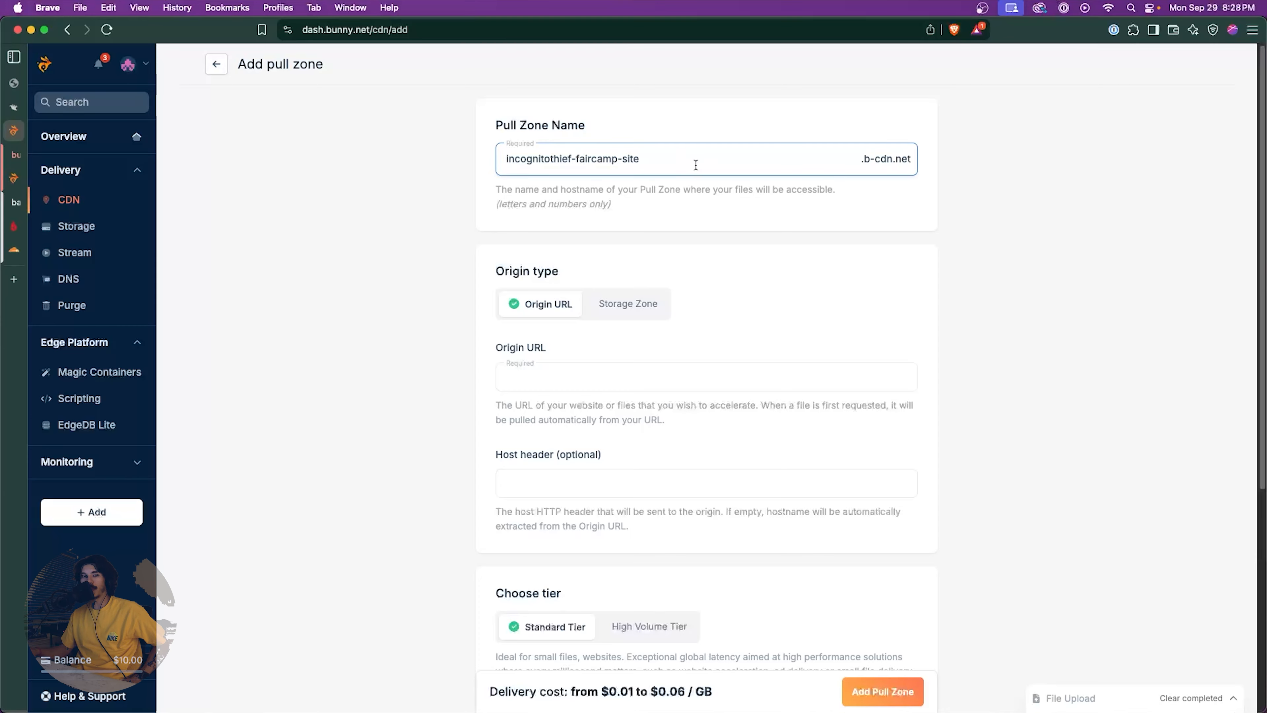
{"action": "left_click_drag", "start_coordinate": [709, 166], "coordinate": [505, 164]}
{"action": "left_click", "coordinate": [766, 162]}
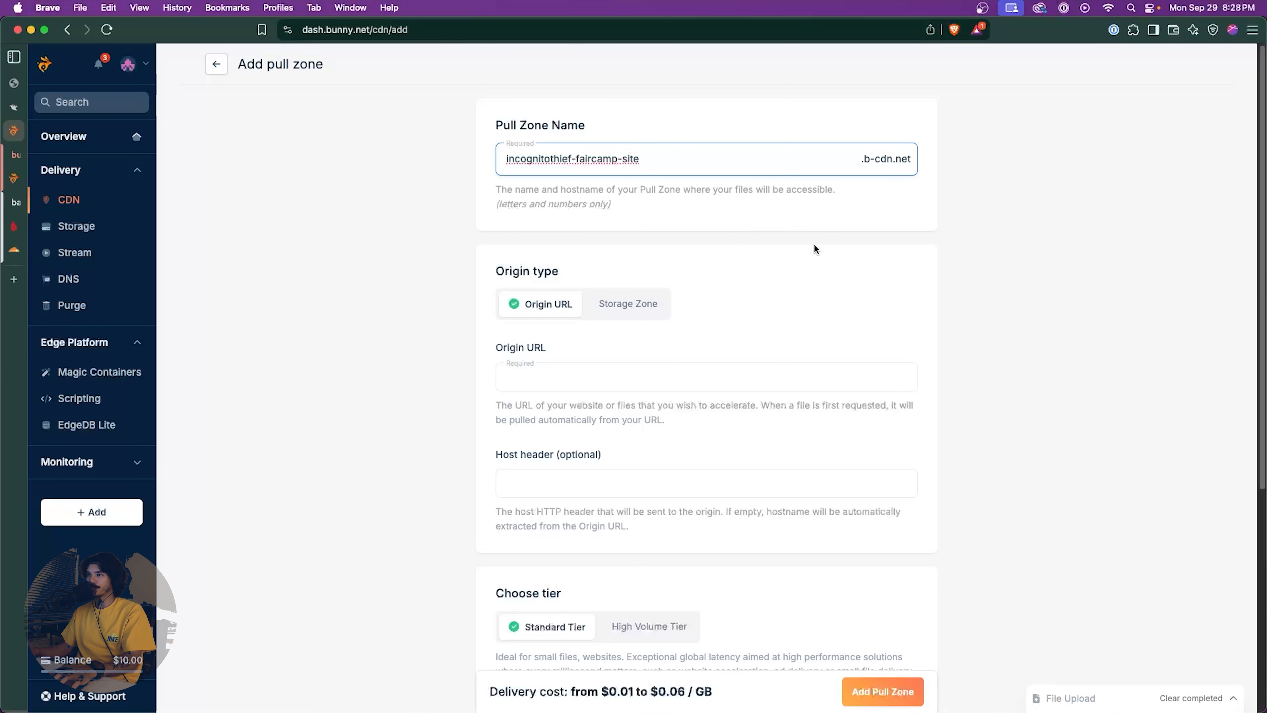
Set the pull zone's origin type to Storage Zone and choose the incognitothief-faircamp-site storage zone
{"action": "scroll", "coordinate": [407, 356], "scroll_direction": "down", "scroll_amount": 1}
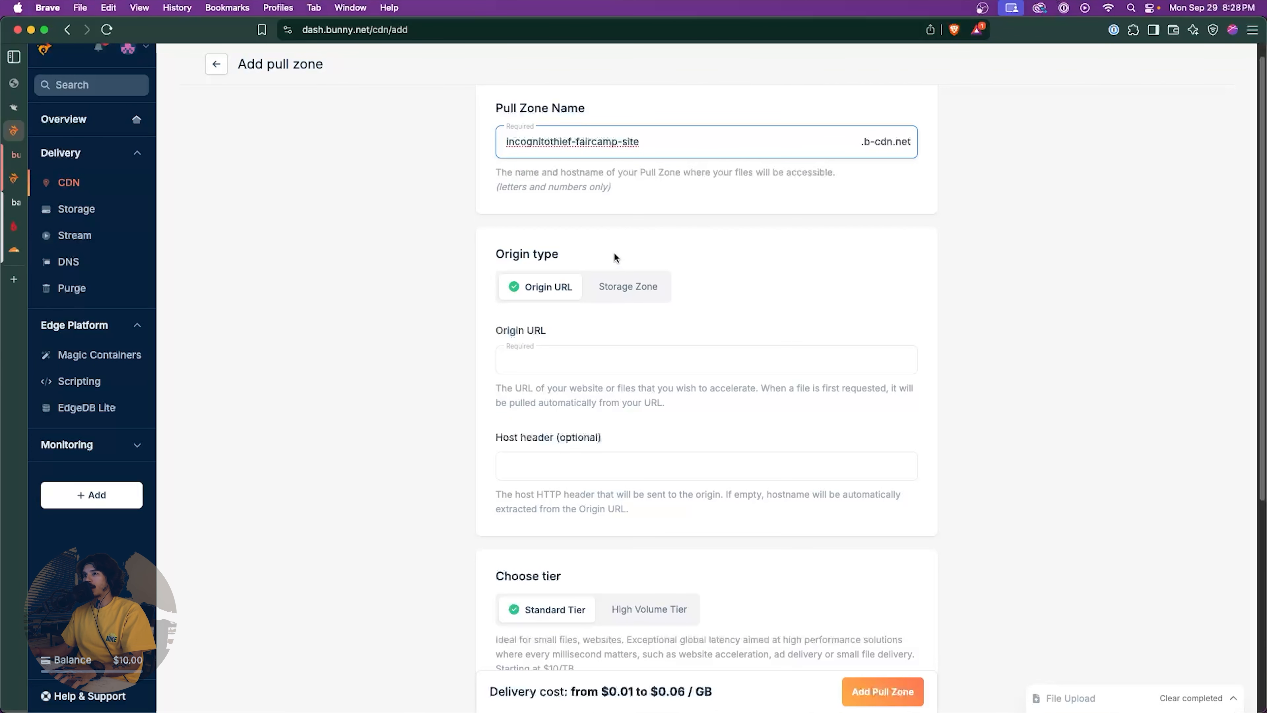
{"action": "scroll", "coordinate": [584, 262], "scroll_direction": "down", "scroll_amount": 1}
{"action": "scroll", "coordinate": [558, 271], "scroll_direction": "down", "scroll_amount": 1}
{"action": "left_click", "coordinate": [638, 267]}
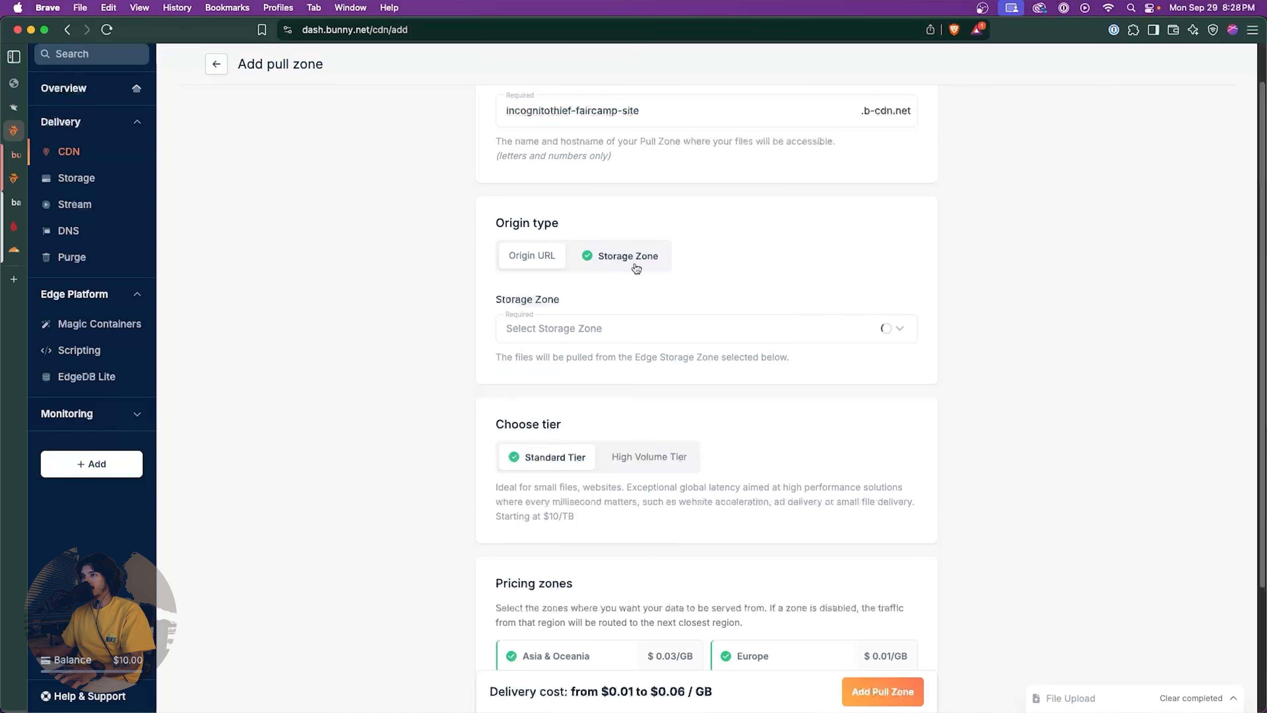
{"action": "scroll", "coordinate": [772, 260], "scroll_direction": "down", "scroll_amount": 1}
{"action": "left_click", "coordinate": [790, 297]}
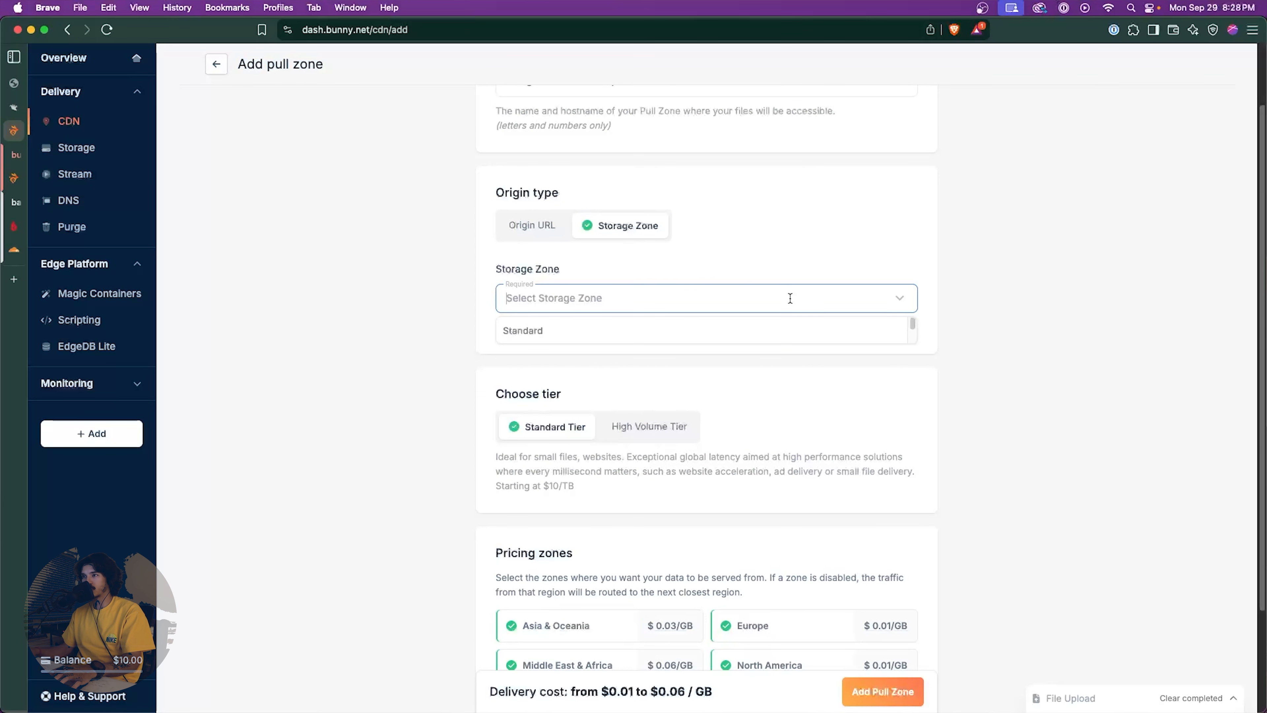
{"action": "scroll", "coordinate": [774, 332], "scroll_direction": "down", "scroll_amount": 1}
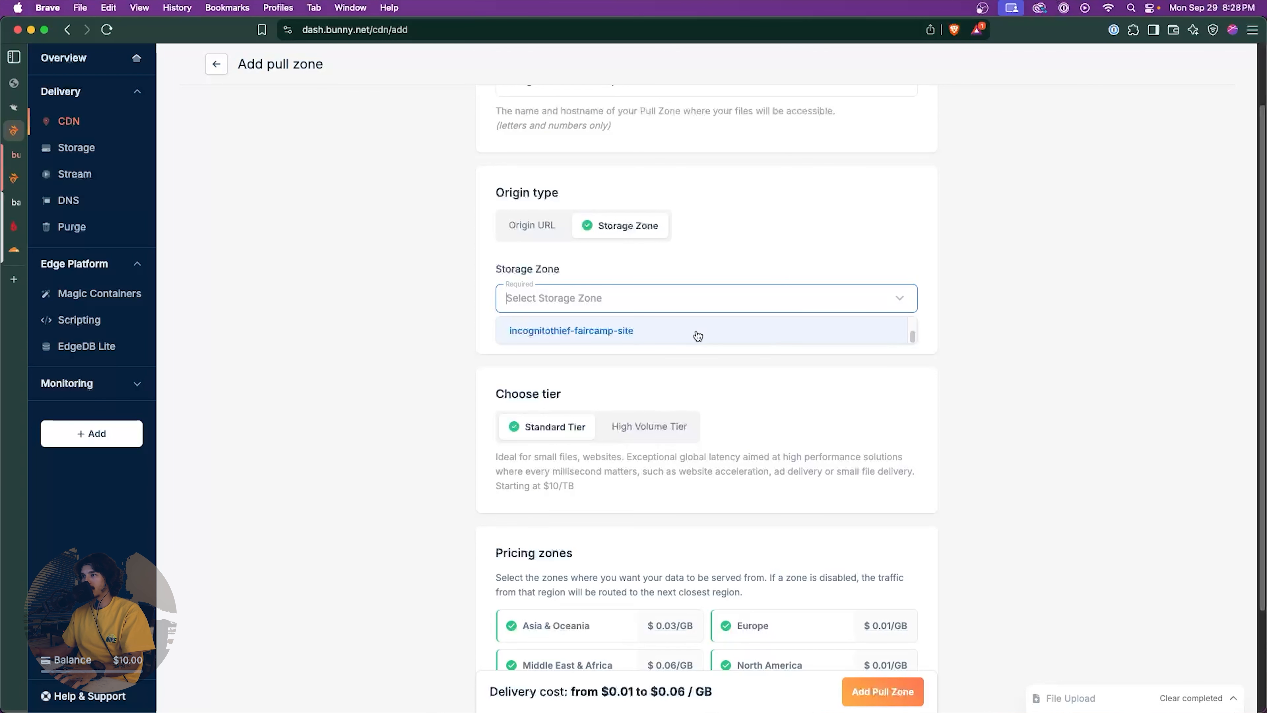
{"action": "left_click", "coordinate": [601, 335]}
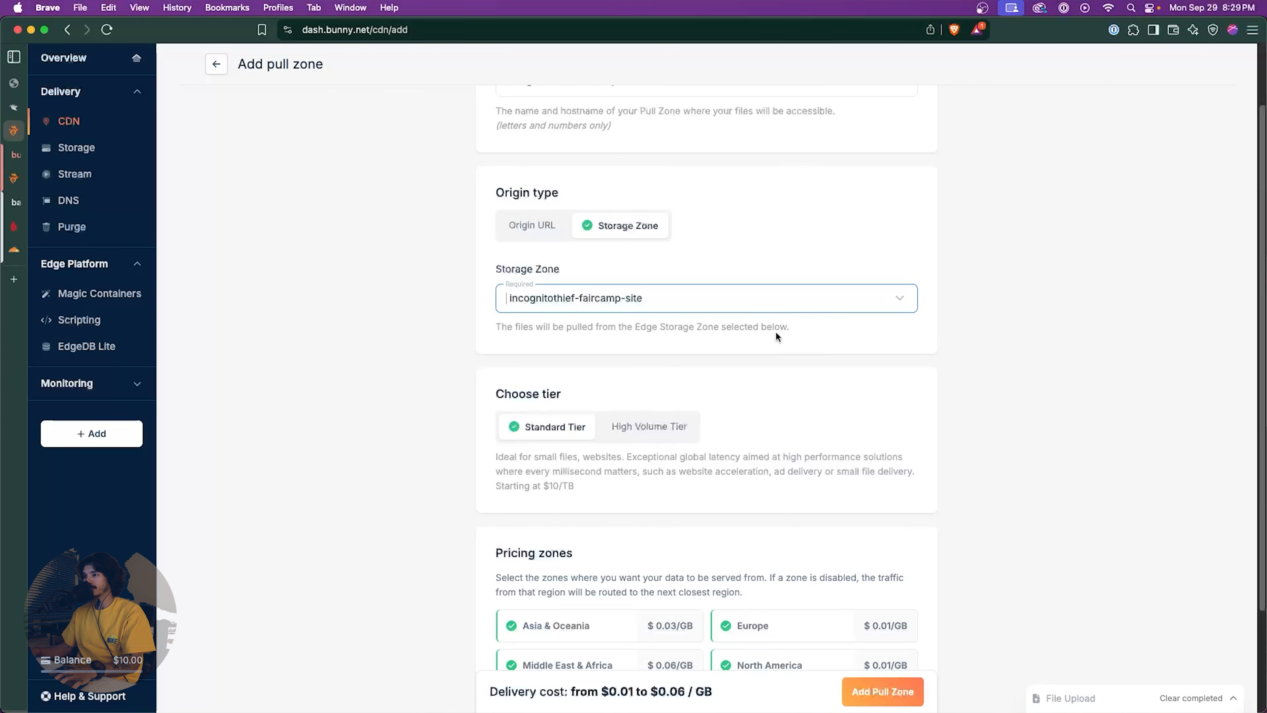
Disable the Europe, Asia & Oceania, Middle East & Africa and South America pricing zones, leaving North America, and add the pull zone
{"action": "scroll", "coordinate": [763, 338], "scroll_direction": "down", "scroll_amount": 3}
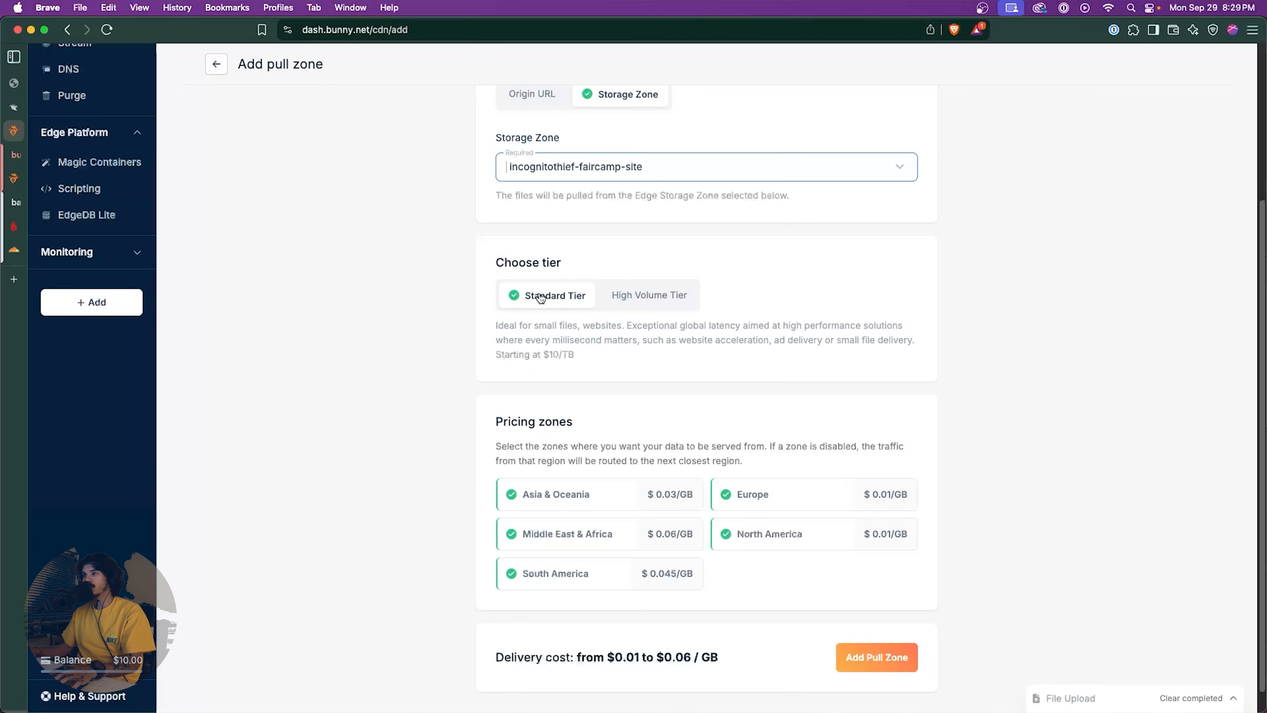
{"action": "scroll", "coordinate": [555, 296], "scroll_direction": "down", "scroll_amount": 1}
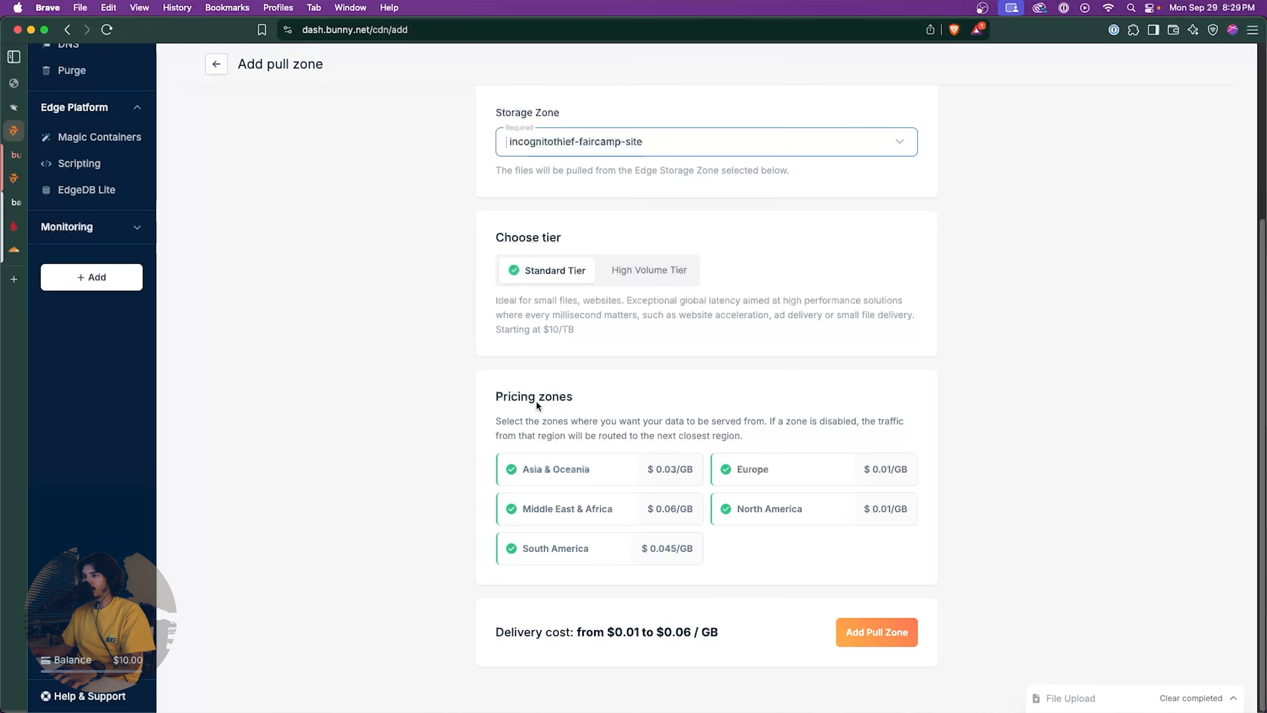
{"action": "left_click", "coordinate": [802, 487]}
{"action": "left_click", "coordinate": [600, 472]}
{"action": "left_click", "coordinate": [602, 506]}
{"action": "left_click", "coordinate": [607, 552]}
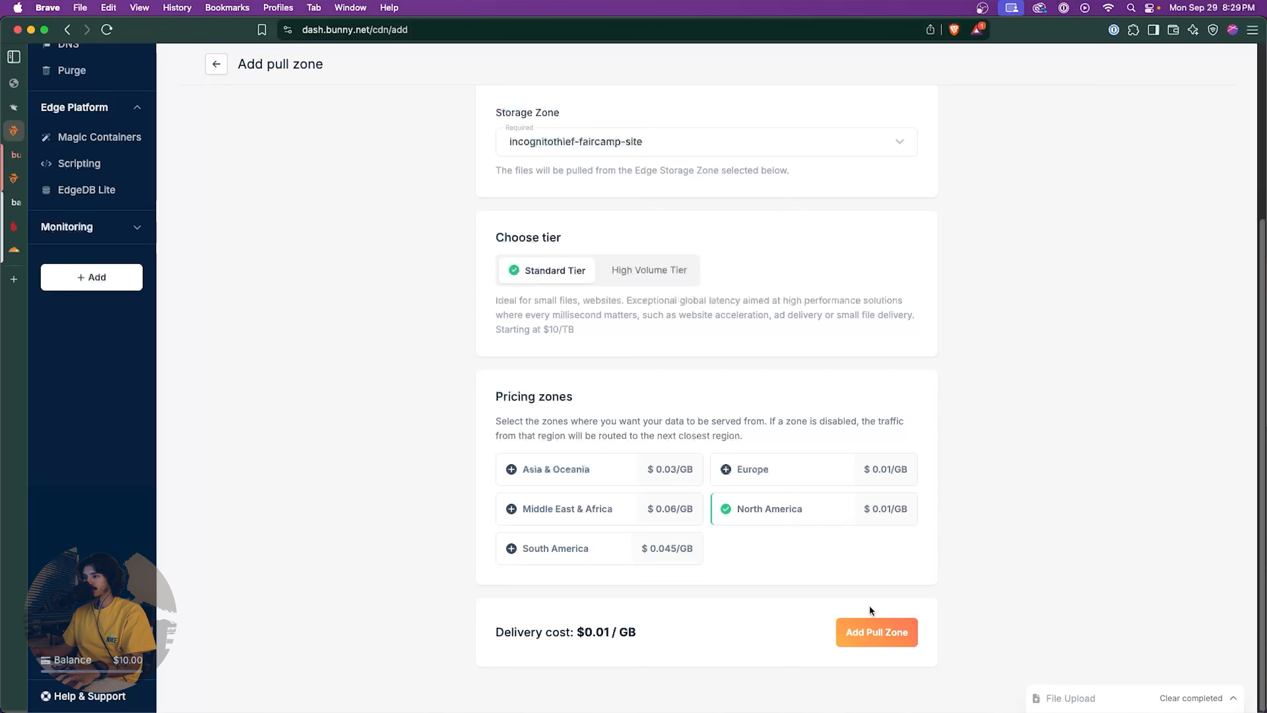
{"action": "left_click", "coordinate": [891, 640]}
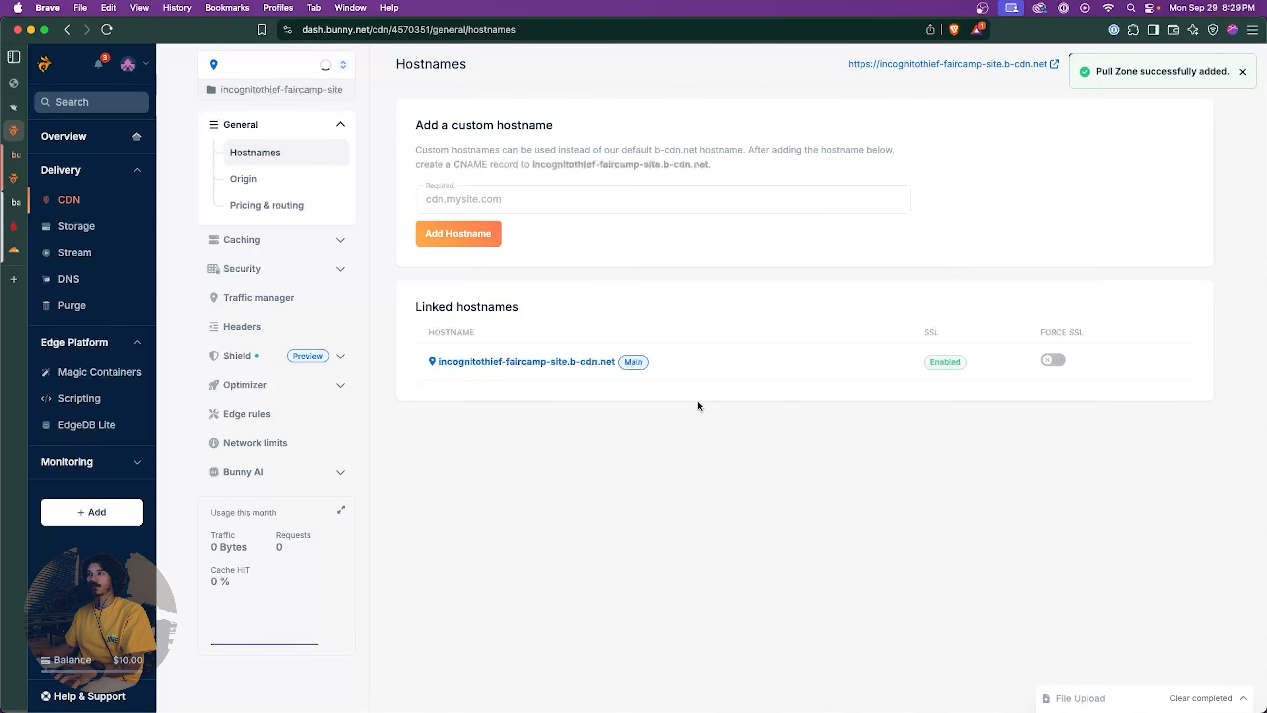